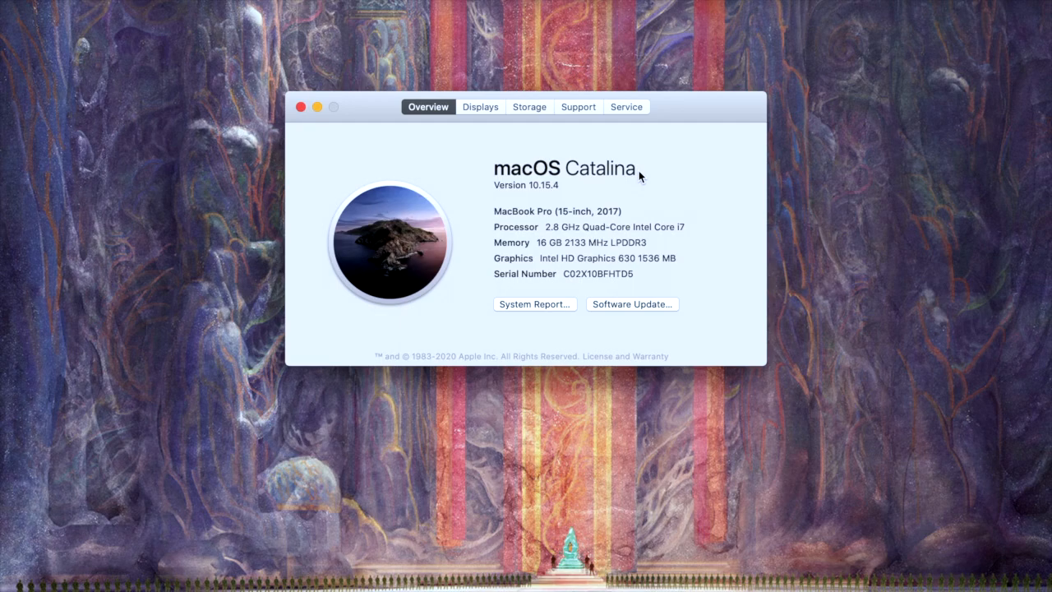
Close the macOS version window, switch to Chrome and look up the copier model on the TopAccess device page.
{"action": "left_click", "coordinate": [302, 108]}
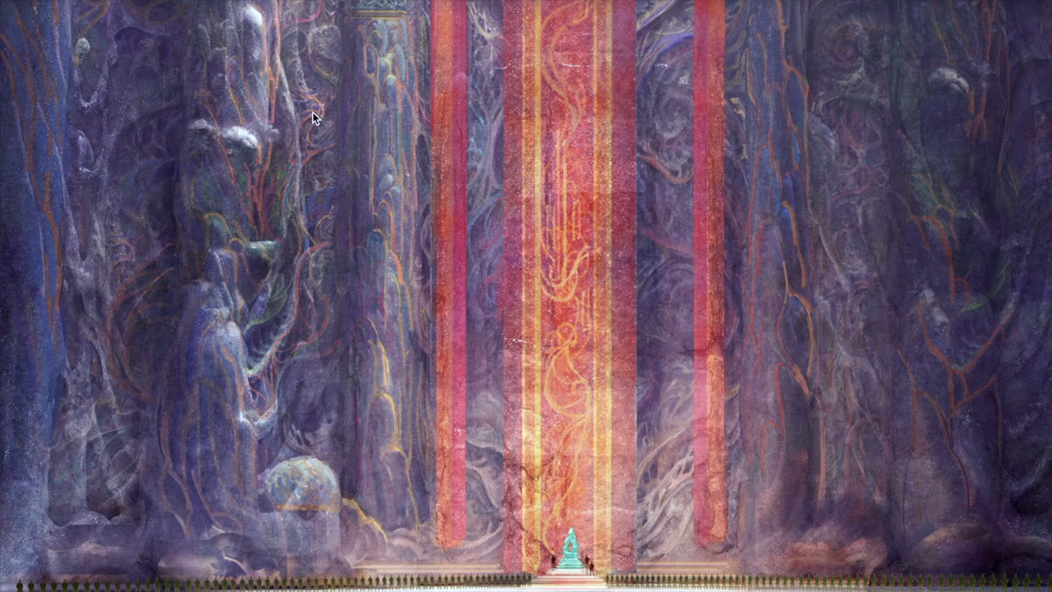
{"action": "key", "text": "super+Tab"}
{"action": "key", "text": "super+Tab"}
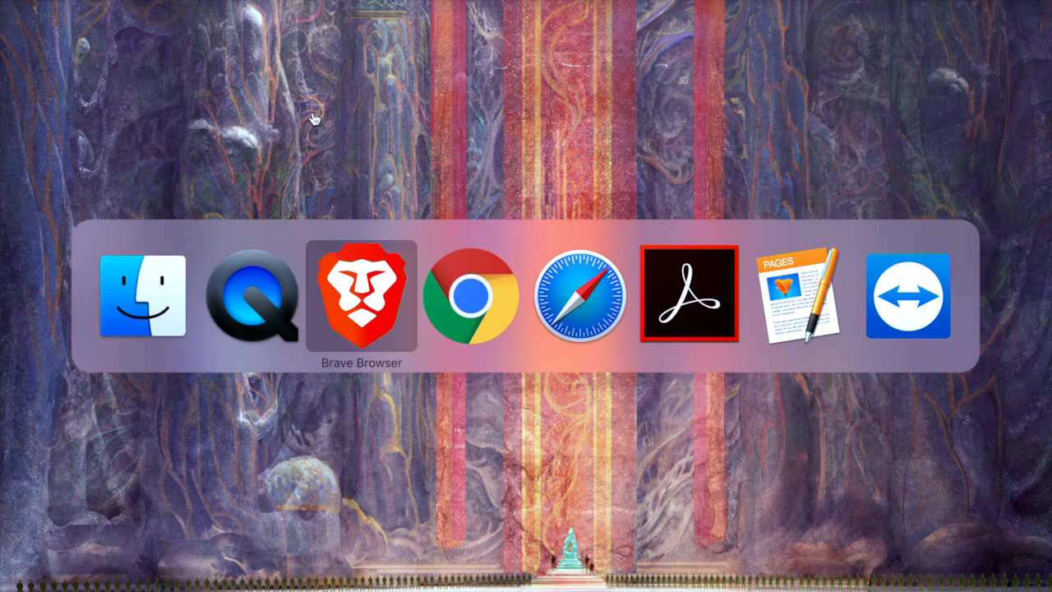
{"action": "key", "text": "super+Tab"}
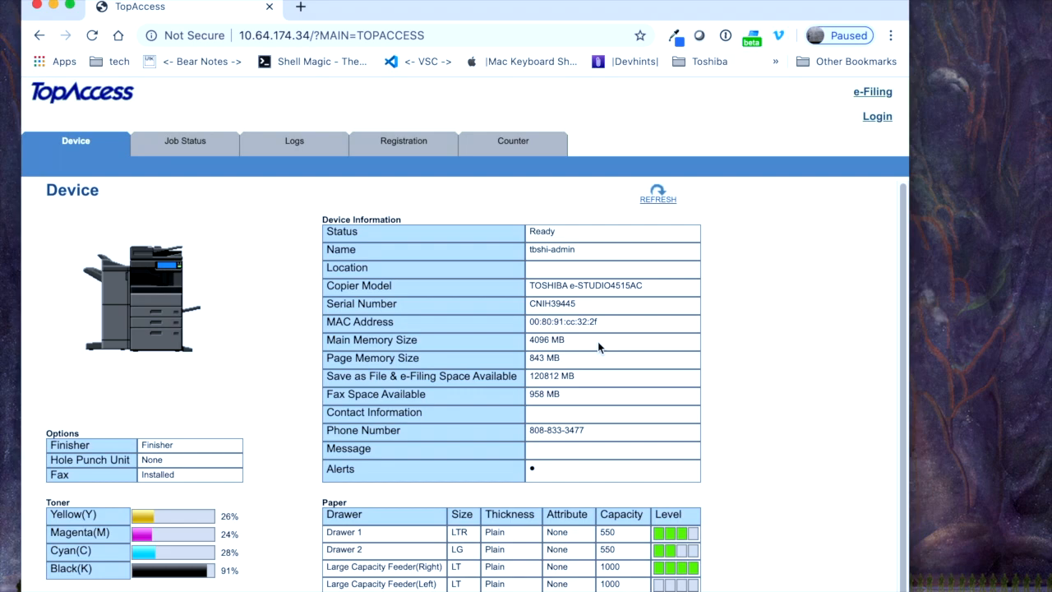
{"action": "left_click_drag", "start_coordinate": [612, 287], "coordinate": [648, 287]}
{"action": "key", "text": "super+Tab"}
{"action": "key", "text": "super+Tab"}
{"action": "key", "text": "super+Tab"}
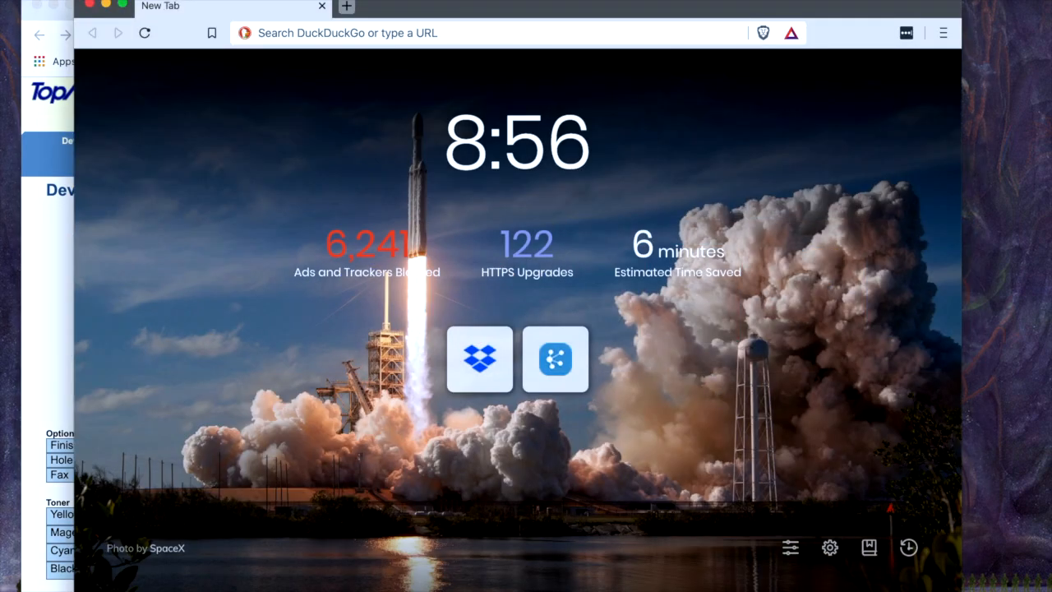
{"action": "left_click", "coordinate": [459, 33]}
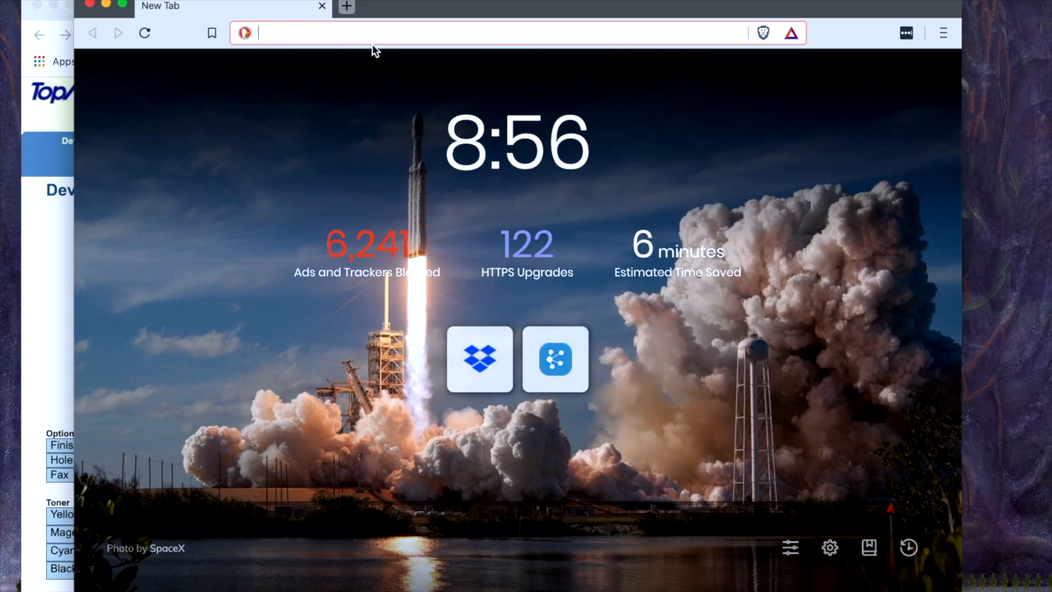
{"action": "type", "text": "http"}
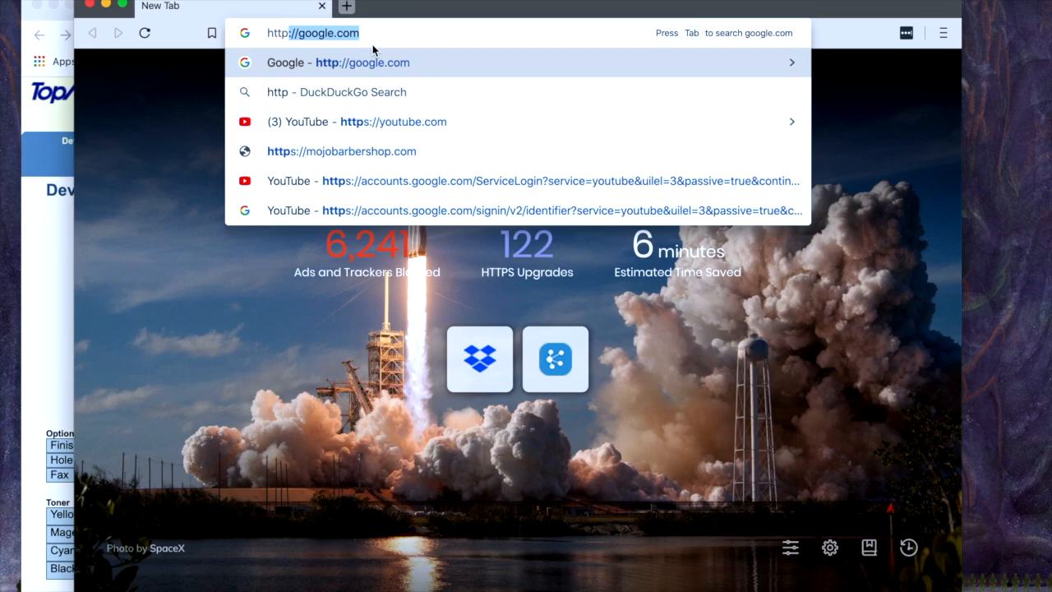
{"action": "type", "text": "://copiers."}
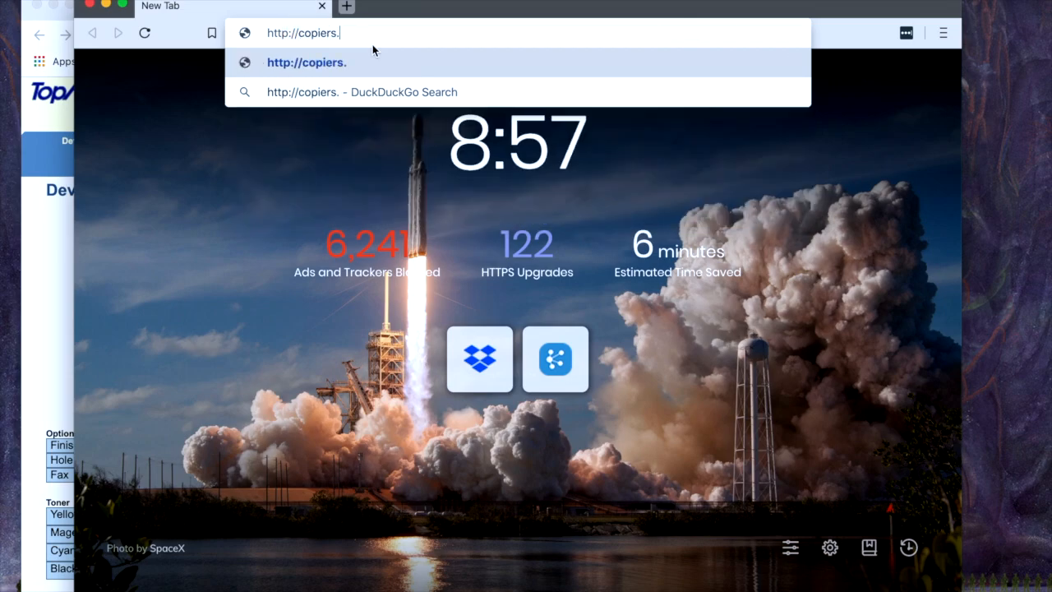
{"action": "type", "text": "toshiba.com"}
{"action": "key", "text": "Return"}
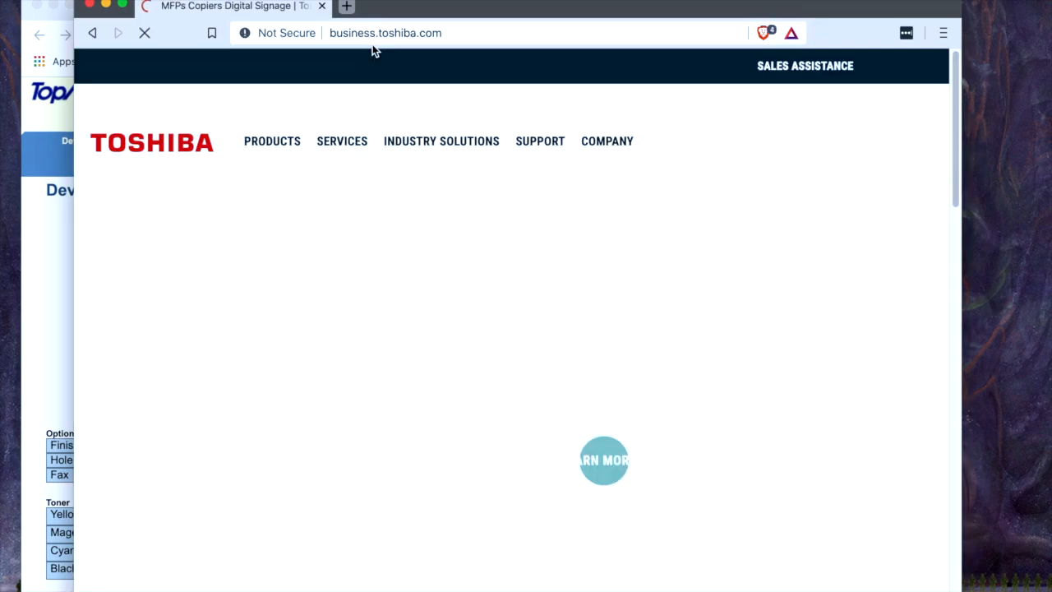
Go to Toshiba's Support page and search its drivers and manuals for model 4515ac.
{"action": "mouse_move", "coordinate": [342, 141]}
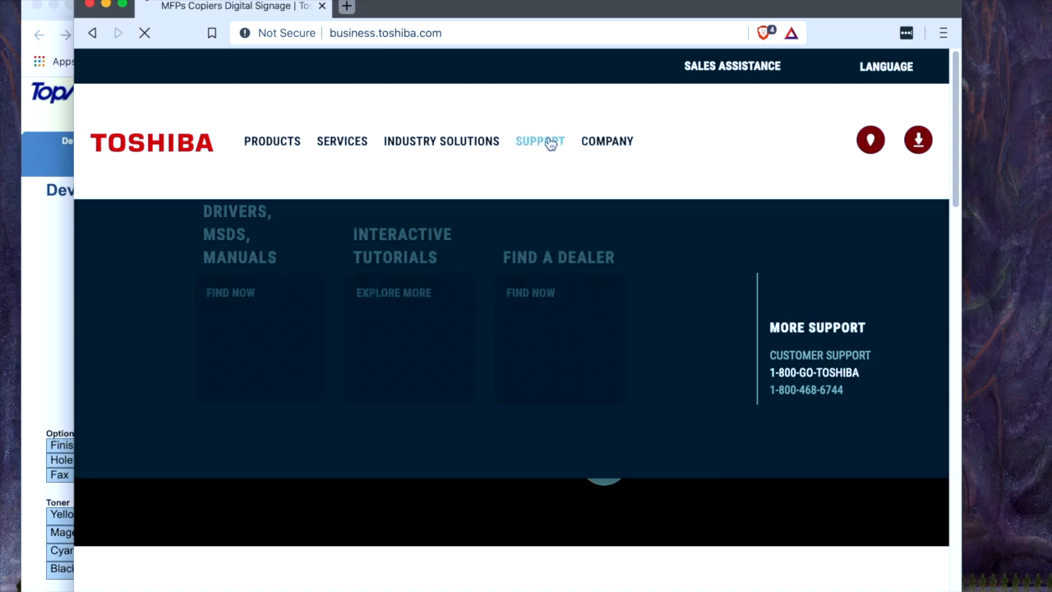
{"action": "left_click", "coordinate": [544, 142]}
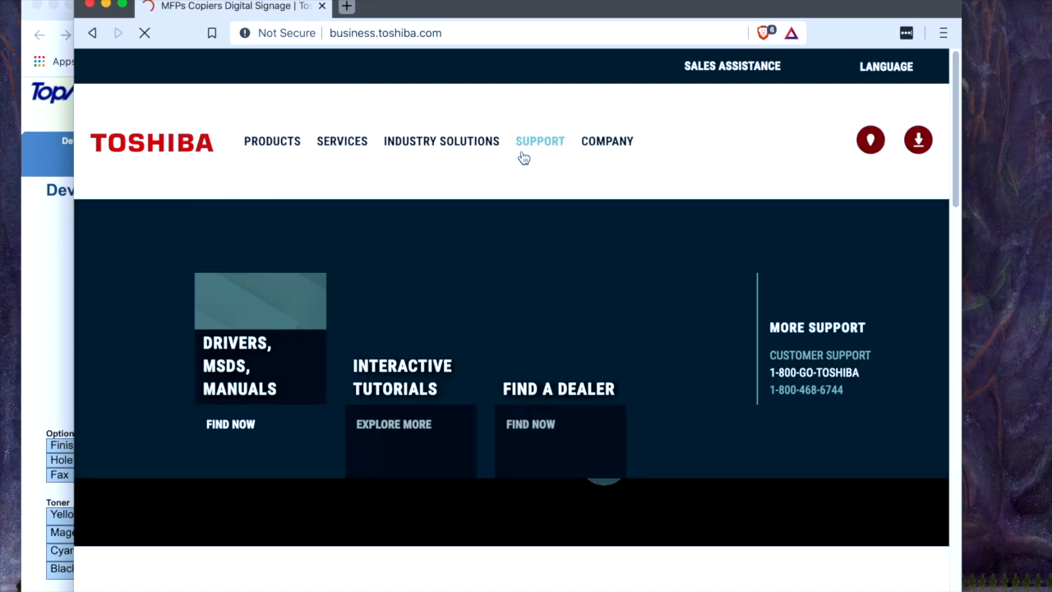
{"action": "scroll", "coordinate": [431, 337], "scroll_direction": "down", "scroll_amount": 4}
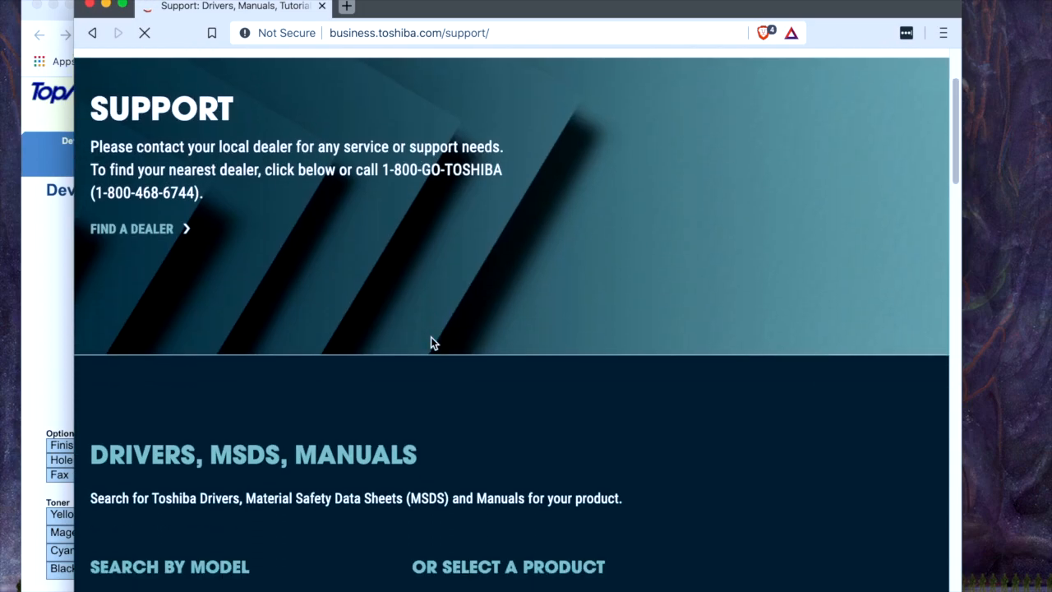
{"action": "scroll", "coordinate": [434, 339], "scroll_direction": "down", "scroll_amount": 1}
{"action": "left_click", "coordinate": [249, 372]}
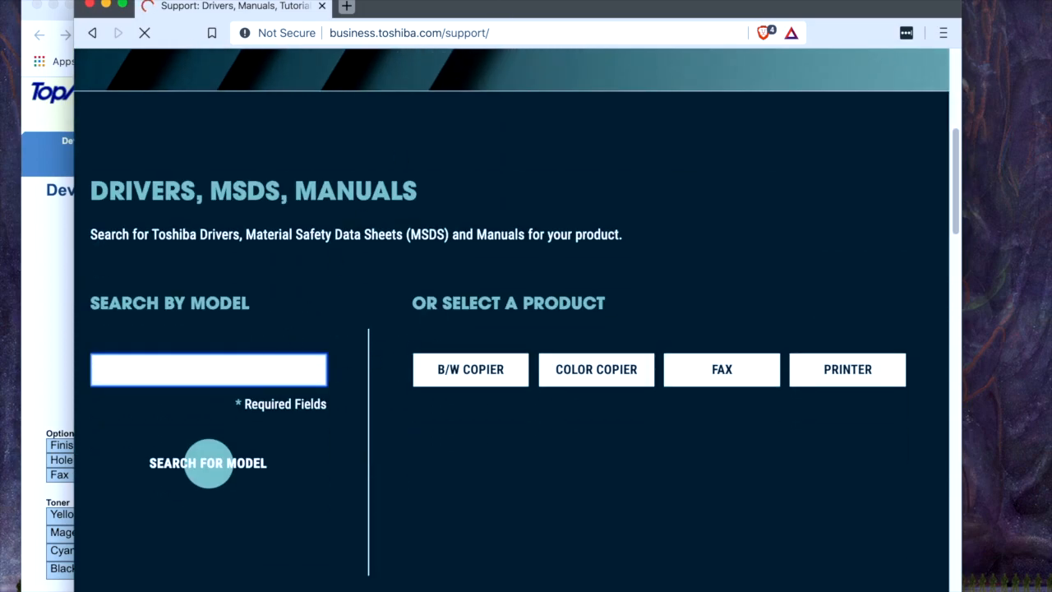
{"action": "left_click_drag", "start_coordinate": [518, 19], "coordinate": [598, 339]}
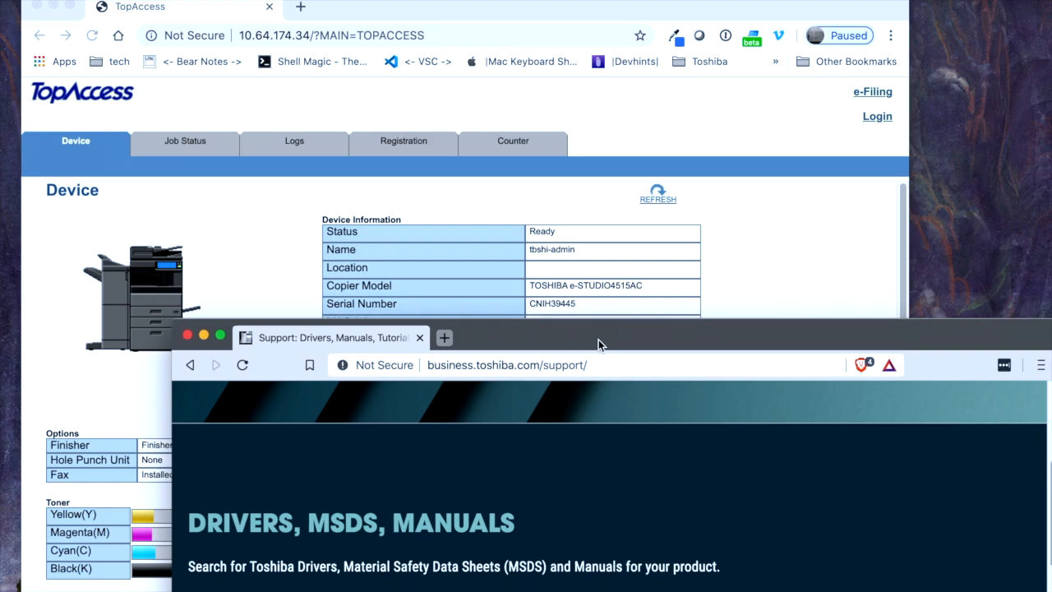
{"action": "left_click_drag", "start_coordinate": [599, 340], "coordinate": [524, 57]}
{"action": "type", "text": "4515"}
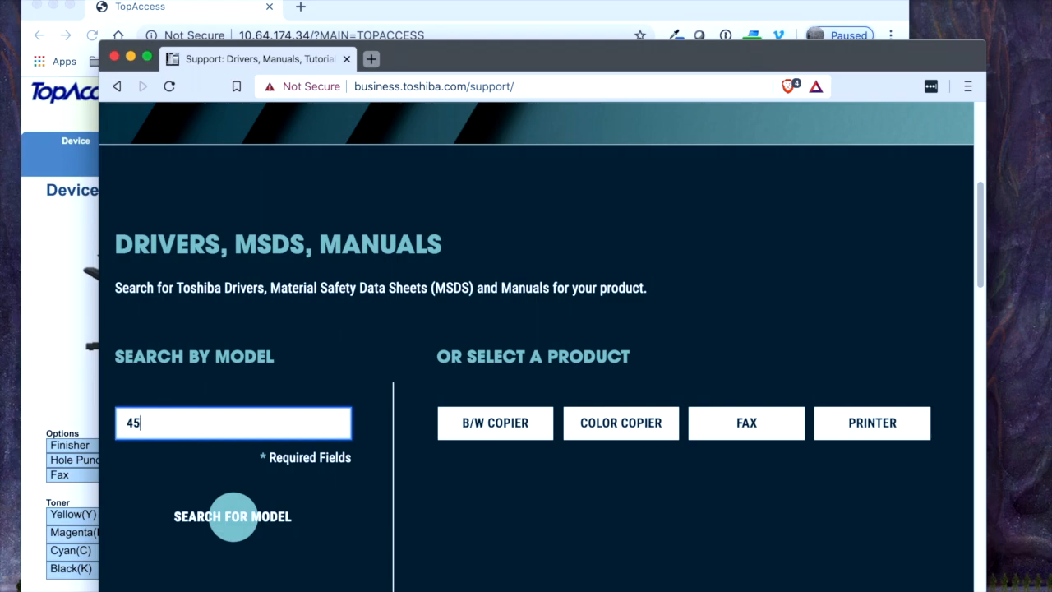
{"action": "type", "text": "ac"}
{"action": "left_click", "coordinate": [235, 520]}
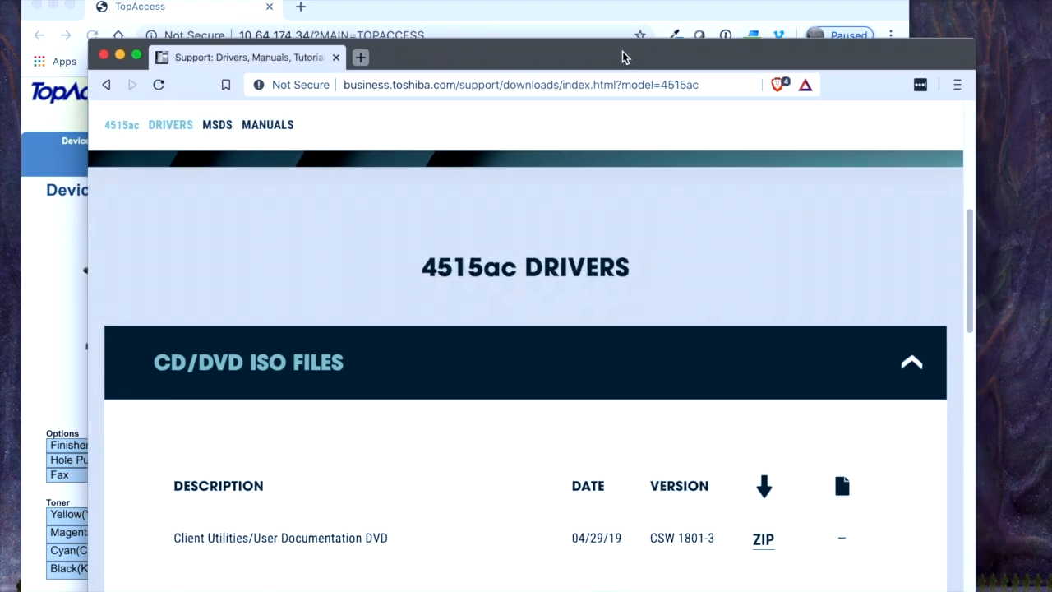
Expand the E-Bridge Current Drivers section and highlight the "Mac OSX 10.6 and later, Duplex, Color" entry.
{"action": "left_click_drag", "start_coordinate": [622, 54], "coordinate": [598, 2]}
{"action": "scroll", "coordinate": [694, 345], "scroll_direction": "down", "scroll_amount": 3}
{"action": "scroll", "coordinate": [683, 380], "scroll_direction": "down", "scroll_amount": 3}
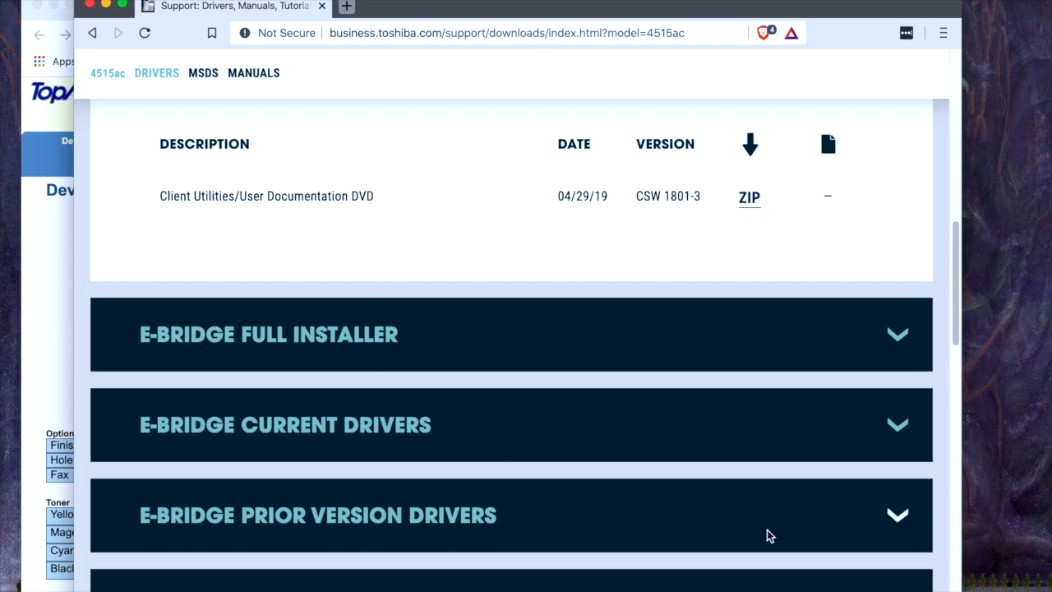
{"action": "left_click", "coordinate": [449, 429]}
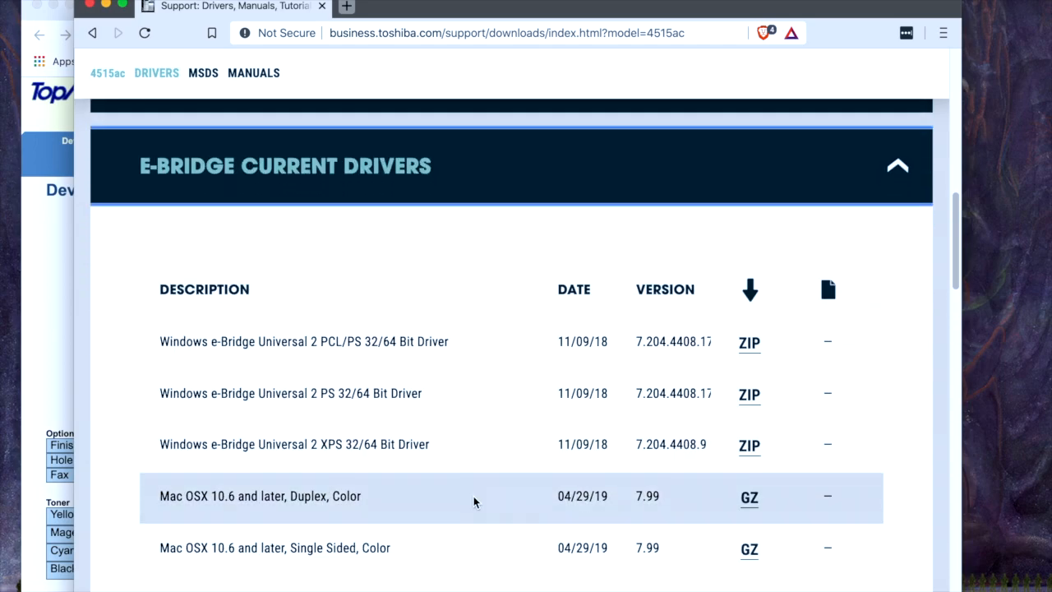
{"action": "scroll", "coordinate": [474, 499], "scroll_direction": "down", "scroll_amount": 3}
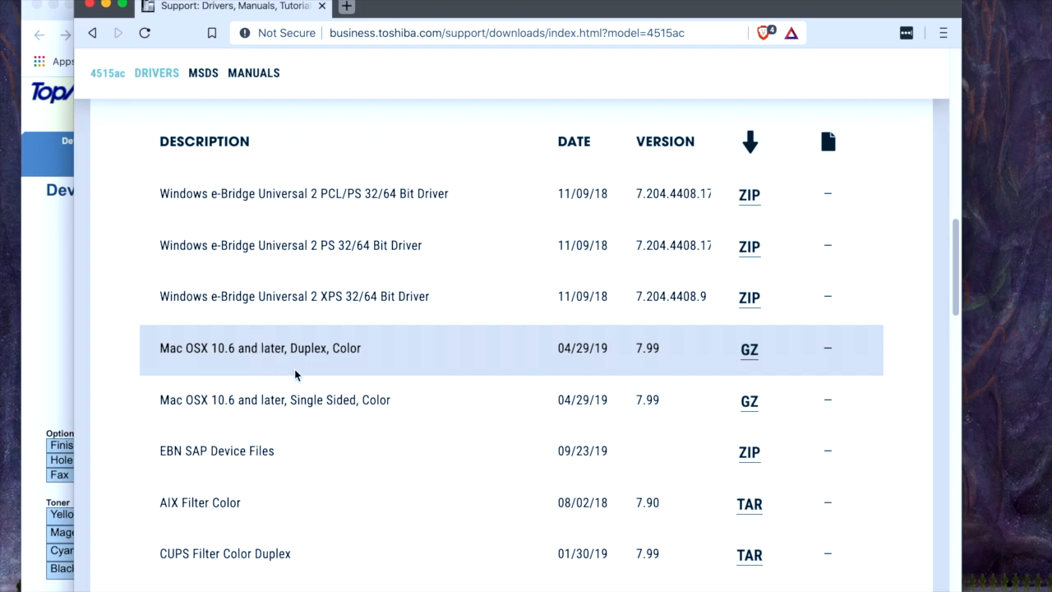
{"action": "left_click_drag", "start_coordinate": [361, 349], "coordinate": [182, 364]}
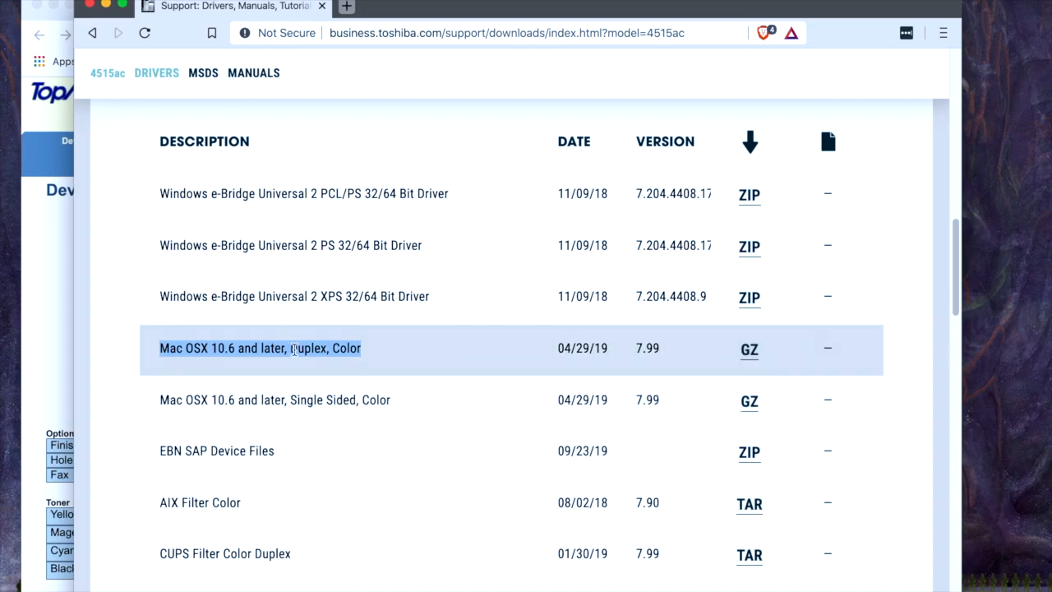
Download the GZ archive of the Mac duplex color driver into the Downloads folder.
{"action": "left_click", "coordinate": [750, 352]}
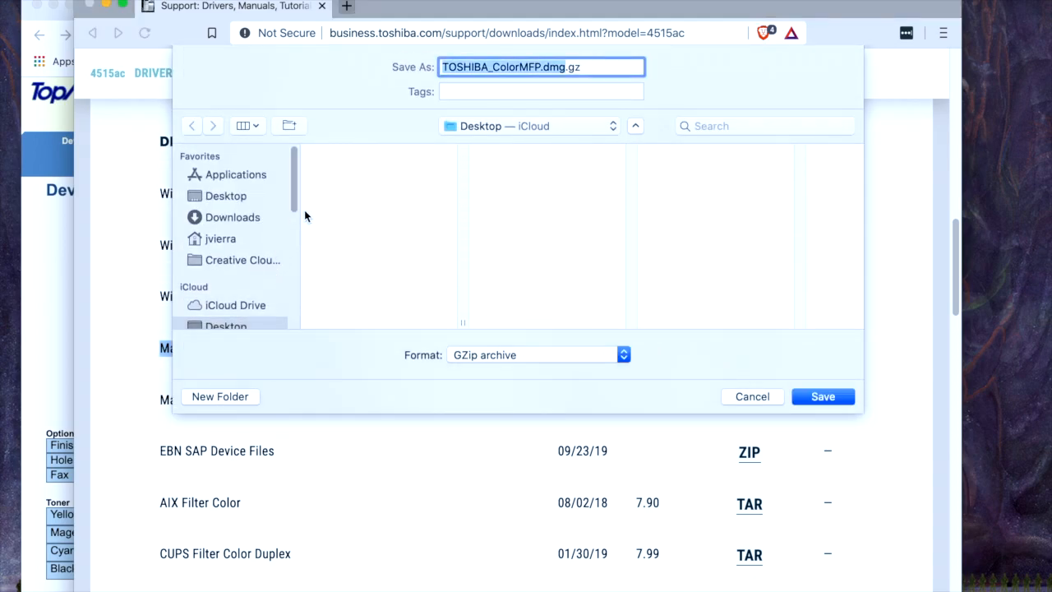
{"action": "scroll", "coordinate": [288, 197], "scroll_direction": "down", "scroll_amount": 3}
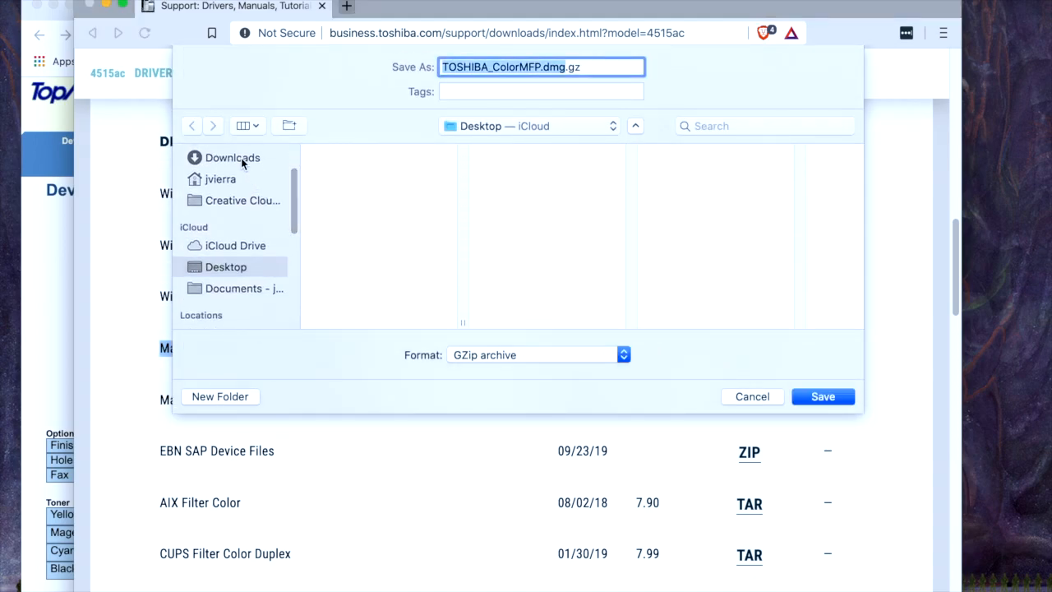
{"action": "left_click", "coordinate": [241, 158]}
{"action": "left_click", "coordinate": [824, 397]}
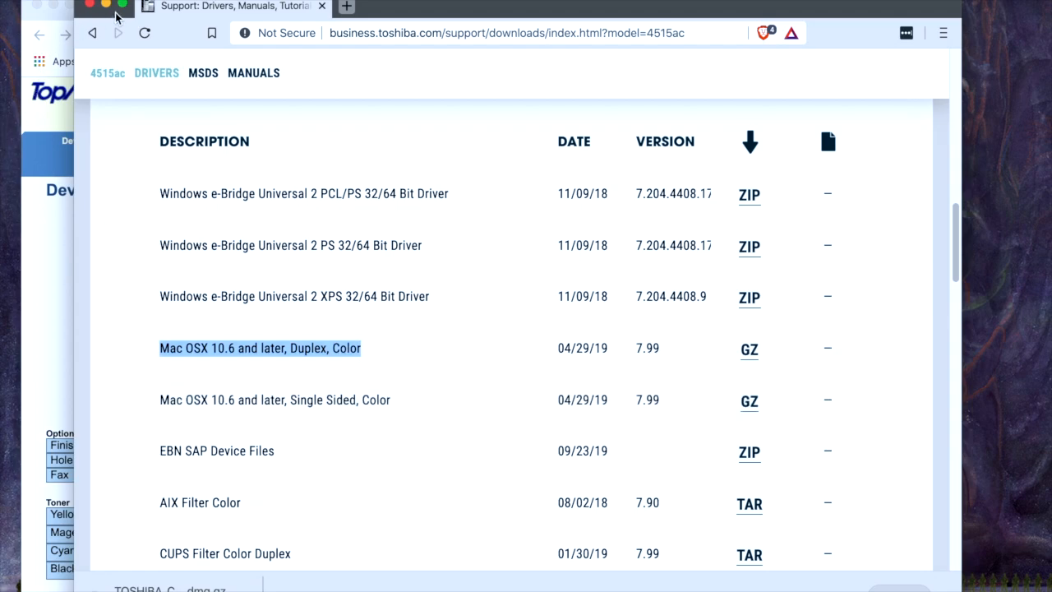
Find the Downloads folder with a Spotlight search for "downloads", open it and select TOSHIBA_ColorMFP.dmg.gz.
{"action": "key", "text": "F11"}
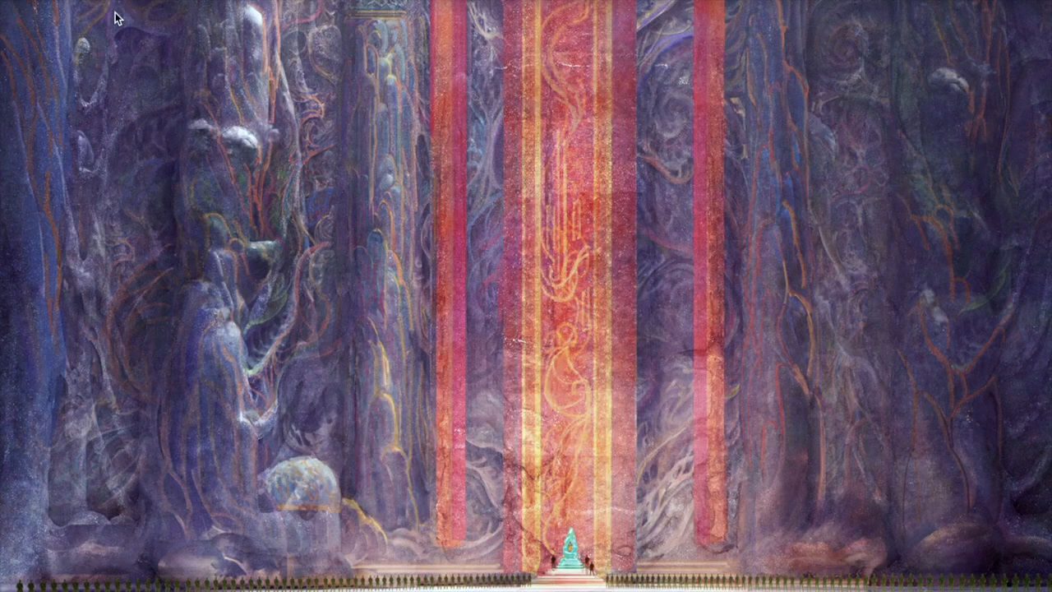
{"action": "key", "text": "super+space"}
{"action": "type", "text": "down"}
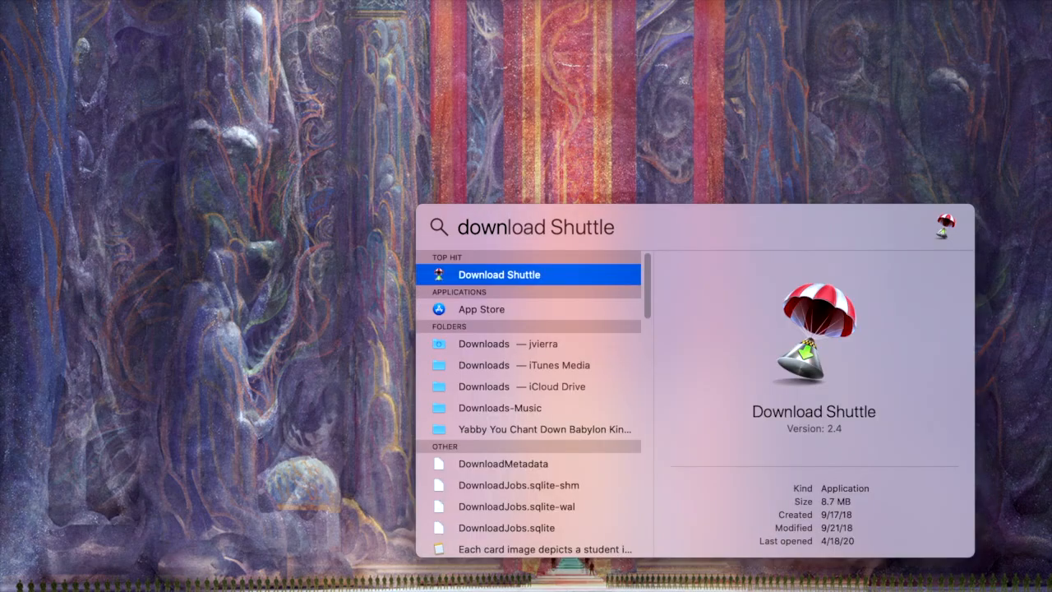
{"action": "type", "text": ";"}
{"action": "key", "text": "BackSpace"}
{"action": "key", "text": "BackSpace"}
{"action": "key", "text": "BackSpace"}
{"action": "key", "text": "BackSpace"}
{"action": "key", "text": "BackSpace"}
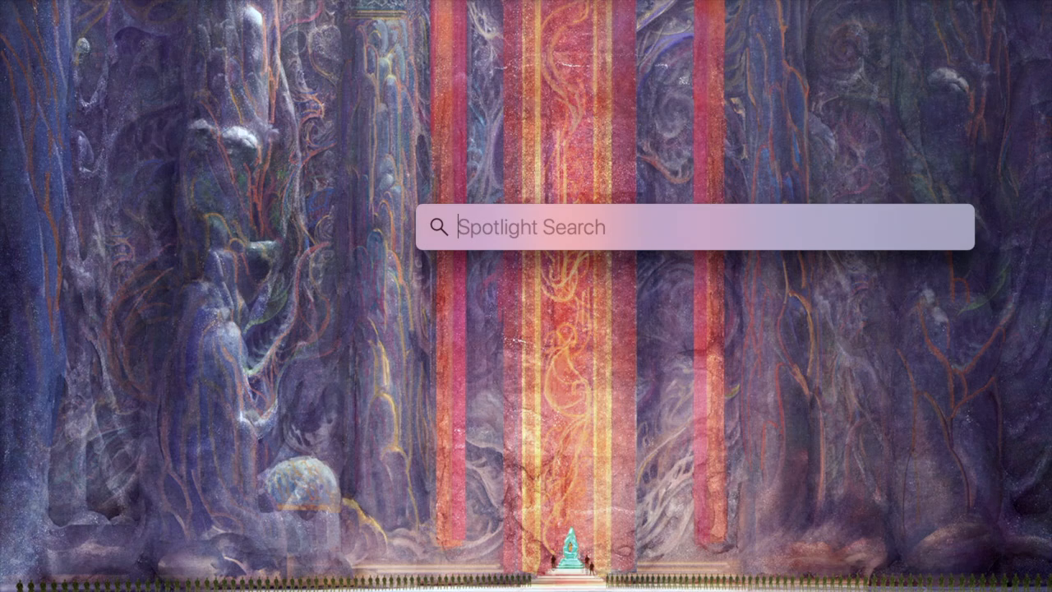
{"action": "type", "text": "d"}
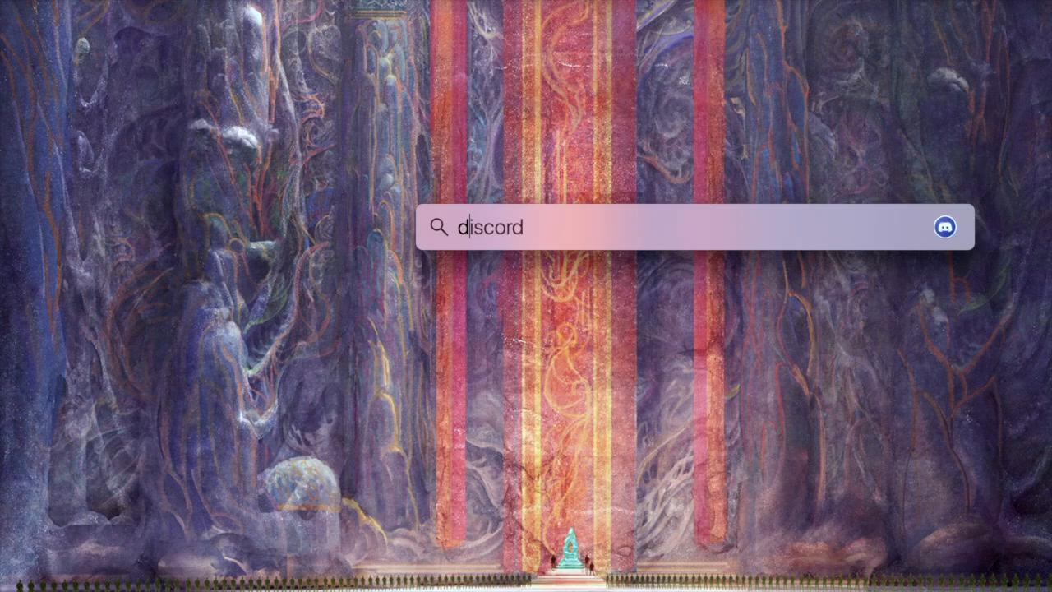
{"action": "type", "text": "ownloads"}
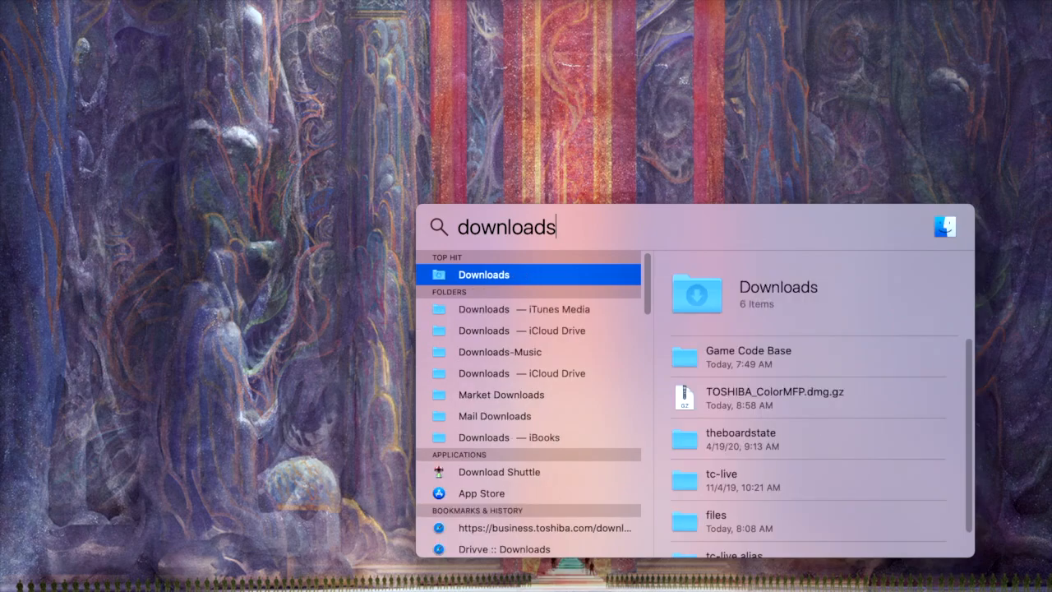
{"action": "key", "text": "Return"}
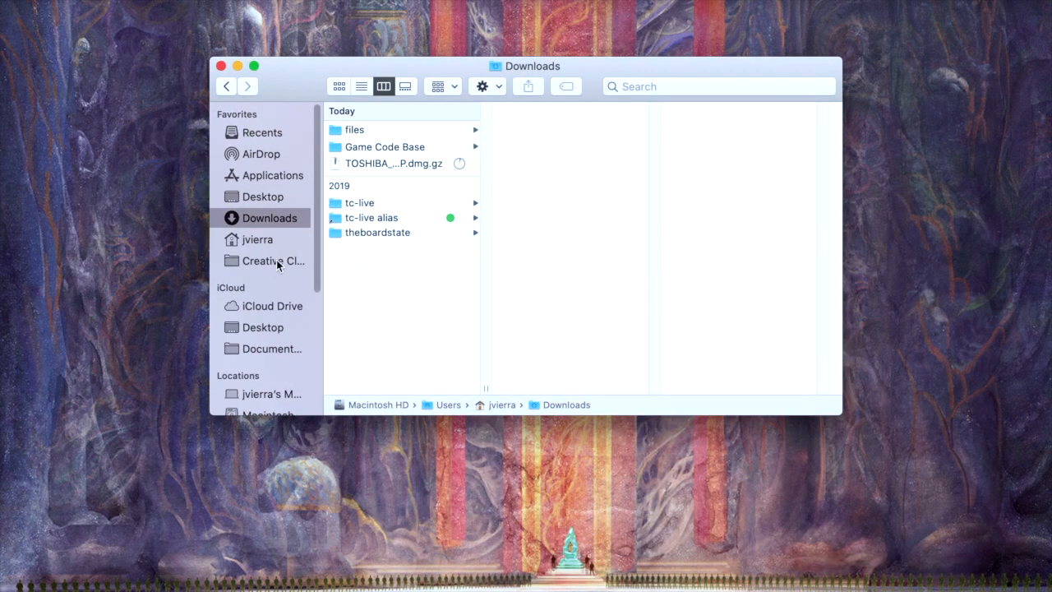
{"action": "left_click", "coordinate": [409, 164]}
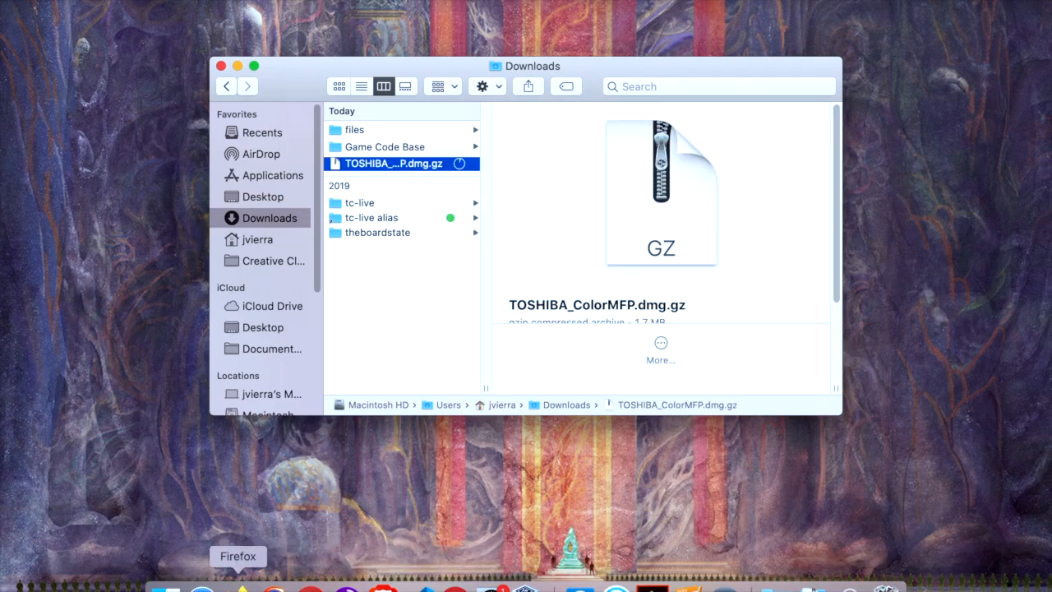
Switch back to Brave, reveal the downloaded driver archive in Finder and extract it.
{"action": "left_click", "coordinate": [382, 586]}
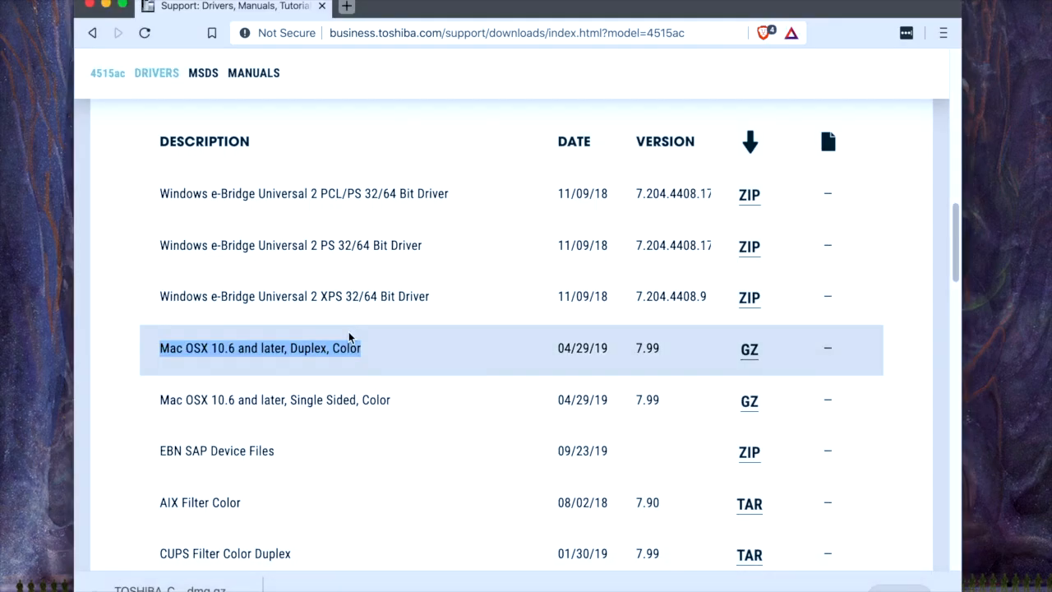
{"action": "left_click", "coordinate": [244, 588]}
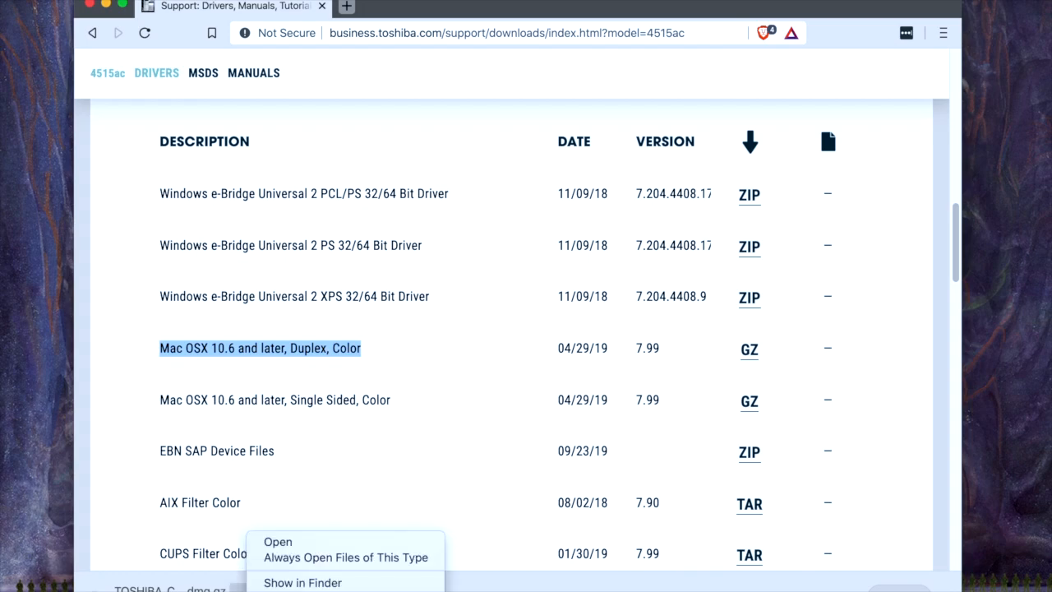
{"action": "left_click", "coordinate": [303, 583]}
{"action": "double_click", "coordinate": [383, 168]}
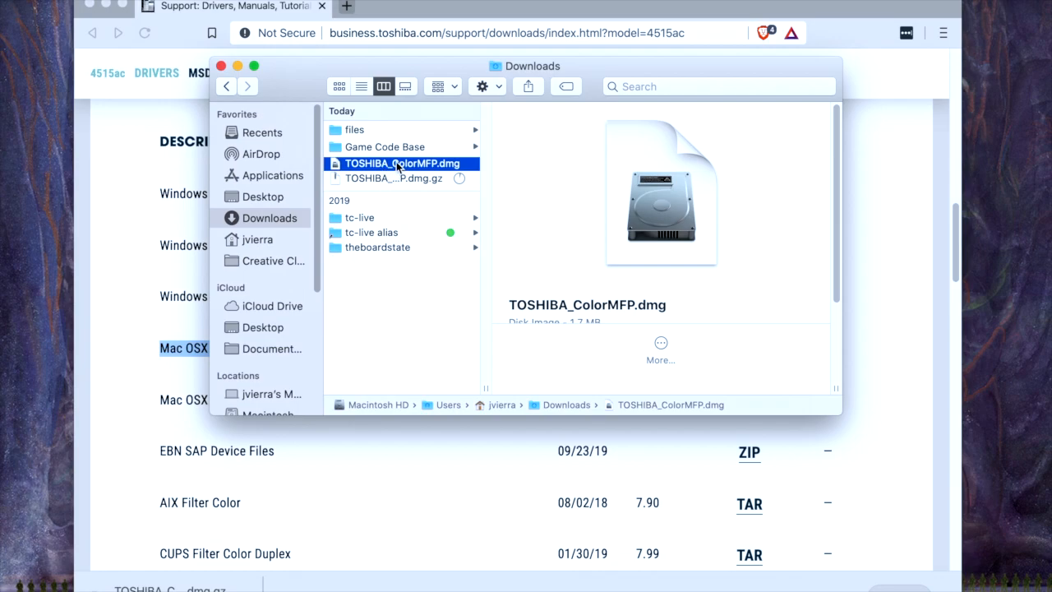
Open the TOSHIBA_ColorMFP.dmg disk image and launch the TOSHIBA ColorMFP.pkg installer.
{"action": "double_click", "coordinate": [398, 167]}
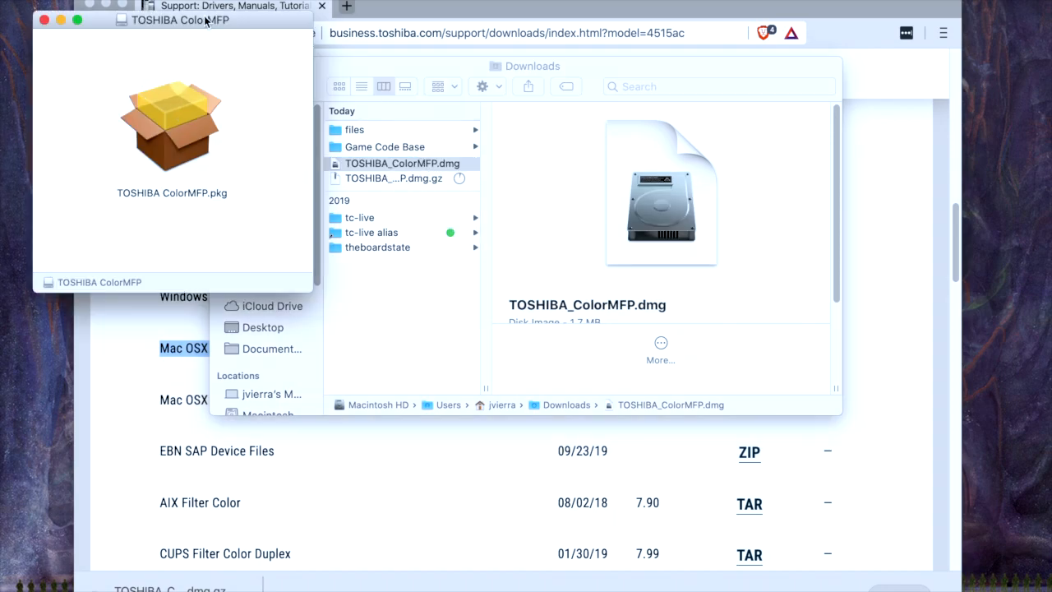
{"action": "left_click_drag", "start_coordinate": [206, 20], "coordinate": [483, 84]}
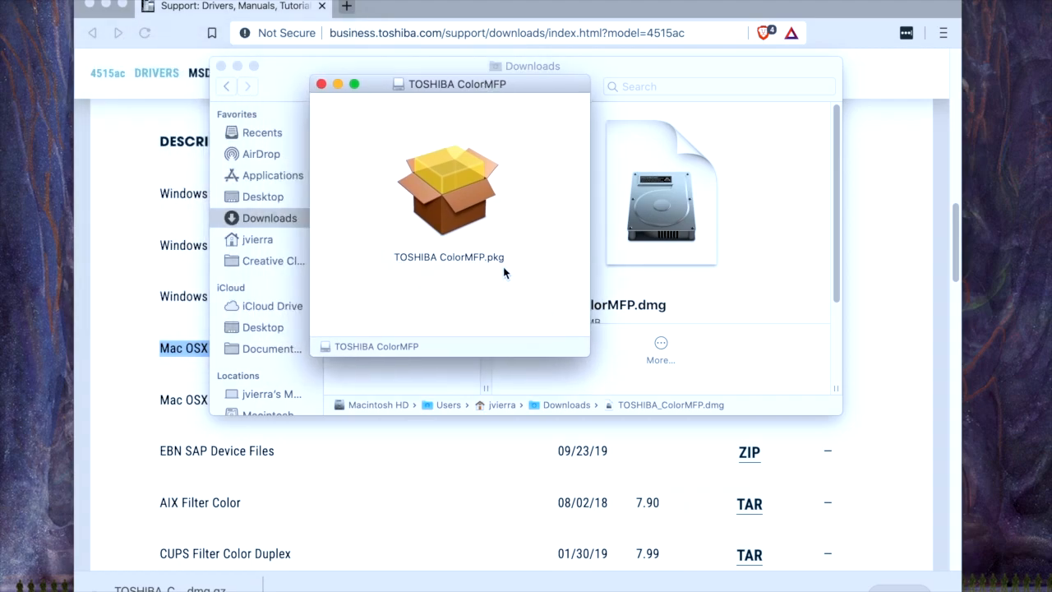
{"action": "double_click", "coordinate": [453, 189]}
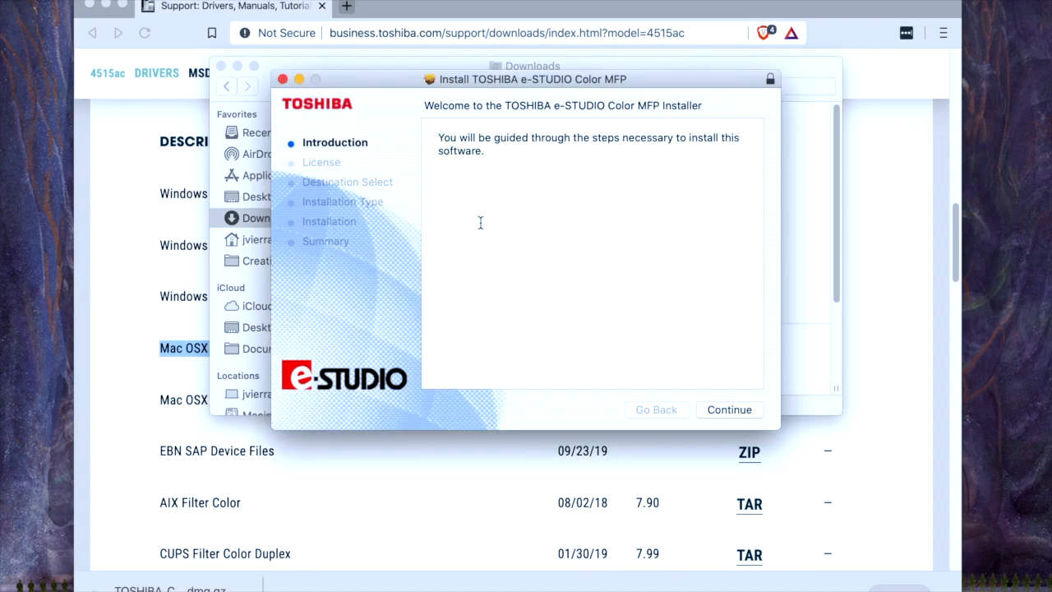
Agree to the software license, run the standard TOSHIBA e-STUDIO Color MFP installation on Macintosh HD and close the installer.
{"action": "left_click", "coordinate": [730, 410]}
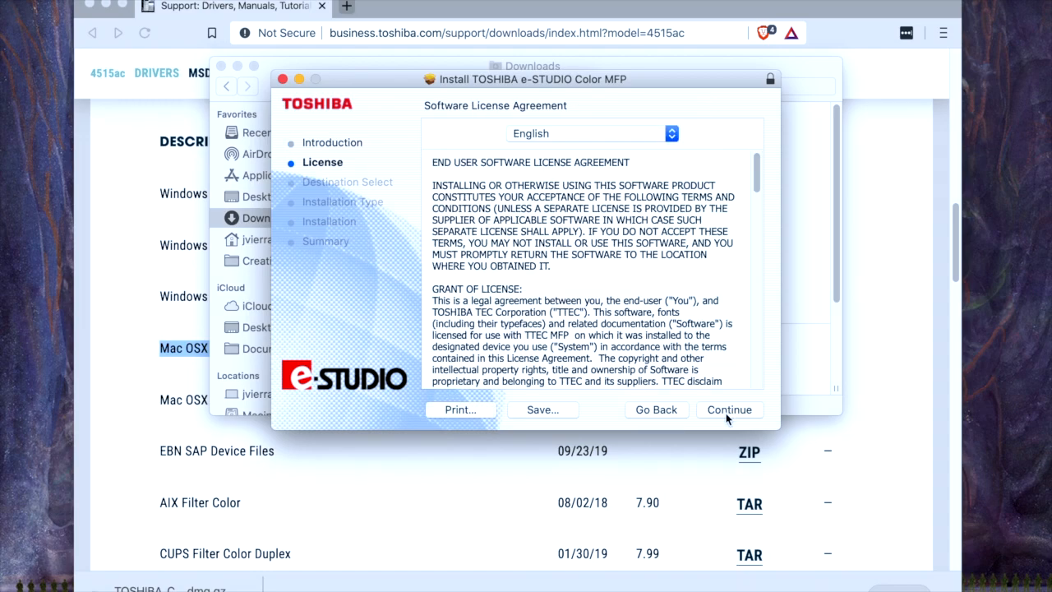
{"action": "left_click", "coordinate": [730, 410]}
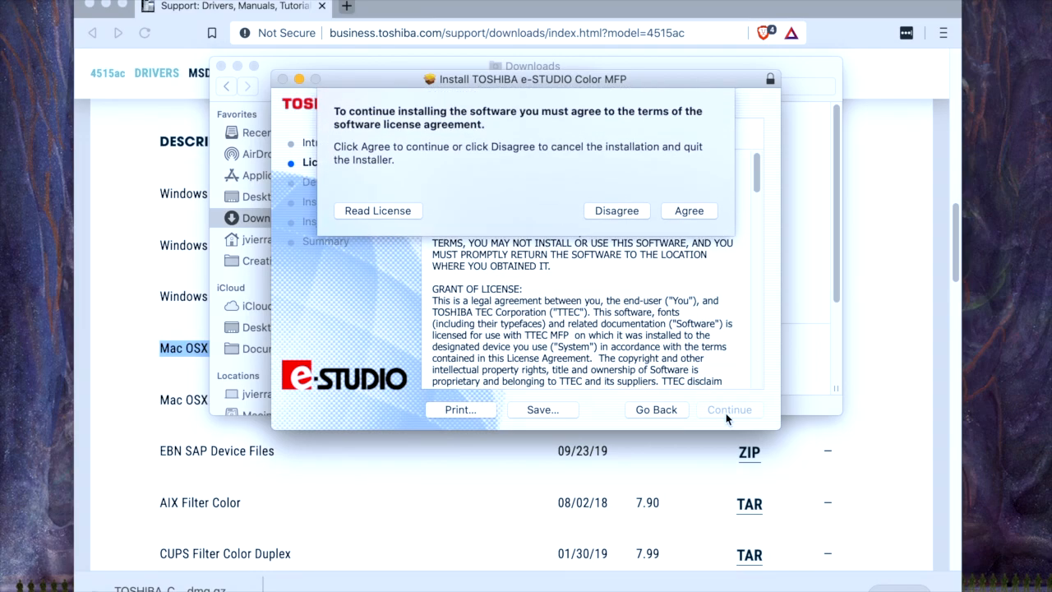
{"action": "left_click", "coordinate": [682, 210]}
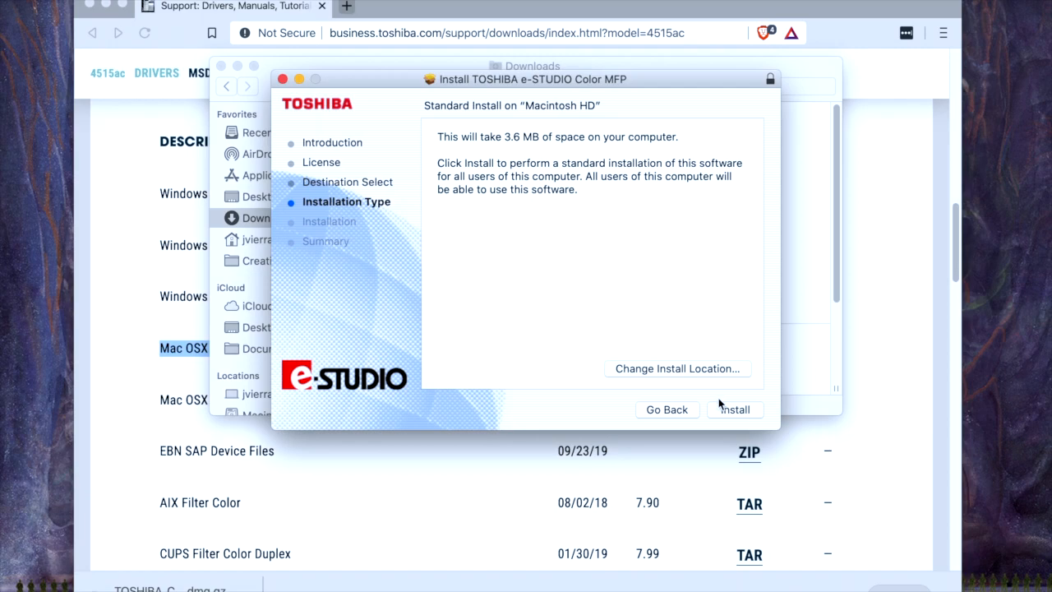
{"action": "left_click", "coordinate": [734, 411]}
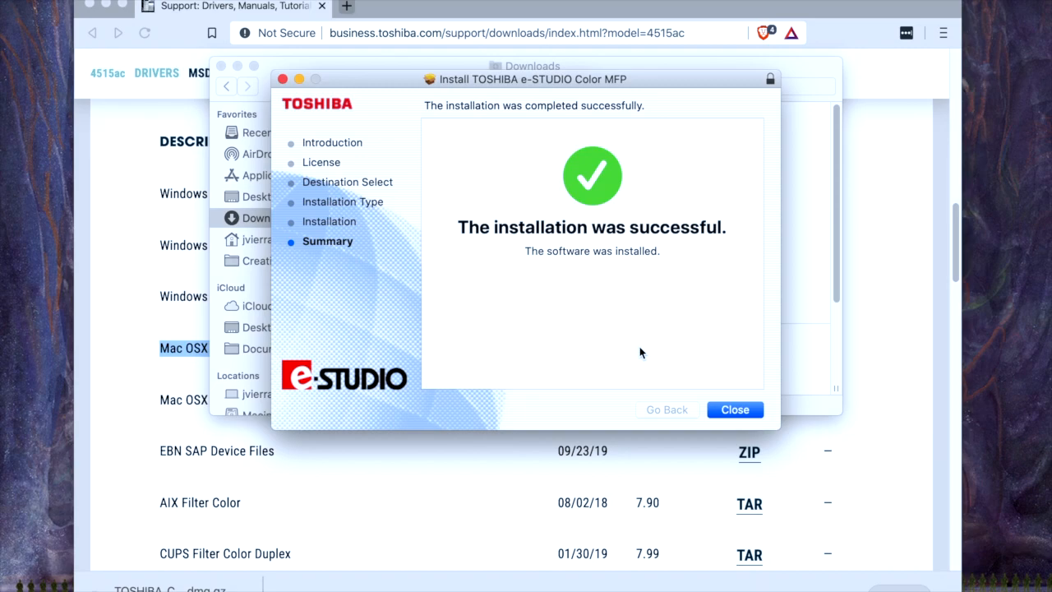
{"action": "left_click", "coordinate": [744, 418]}
{"action": "left_click", "coordinate": [613, 176]}
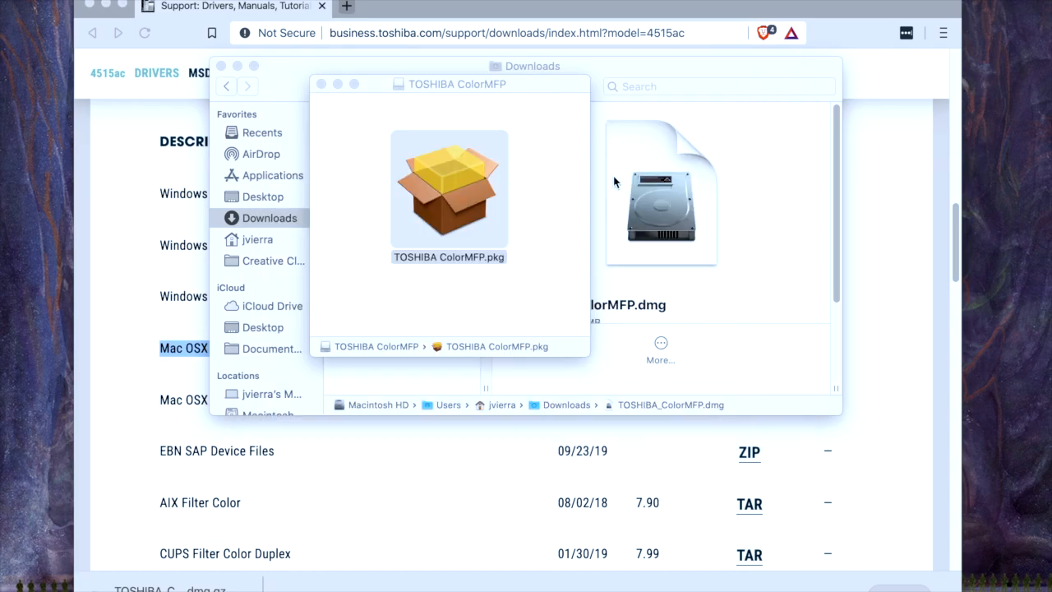
Minimize the Downloads window and the browser window to clear the desktop.
{"action": "left_click", "coordinate": [238, 67]}
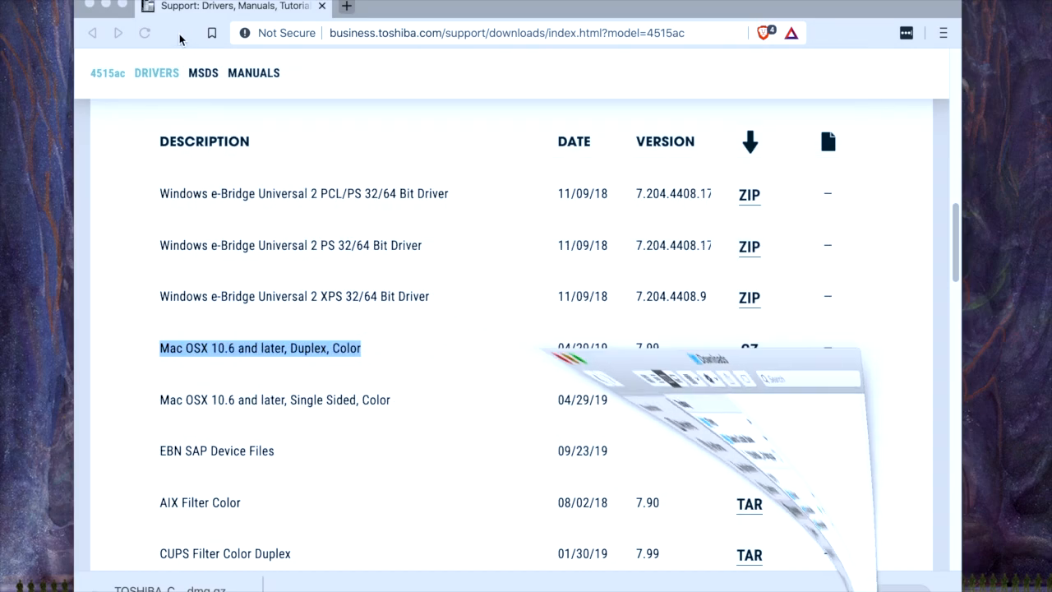
{"action": "left_click", "coordinate": [105, 5]}
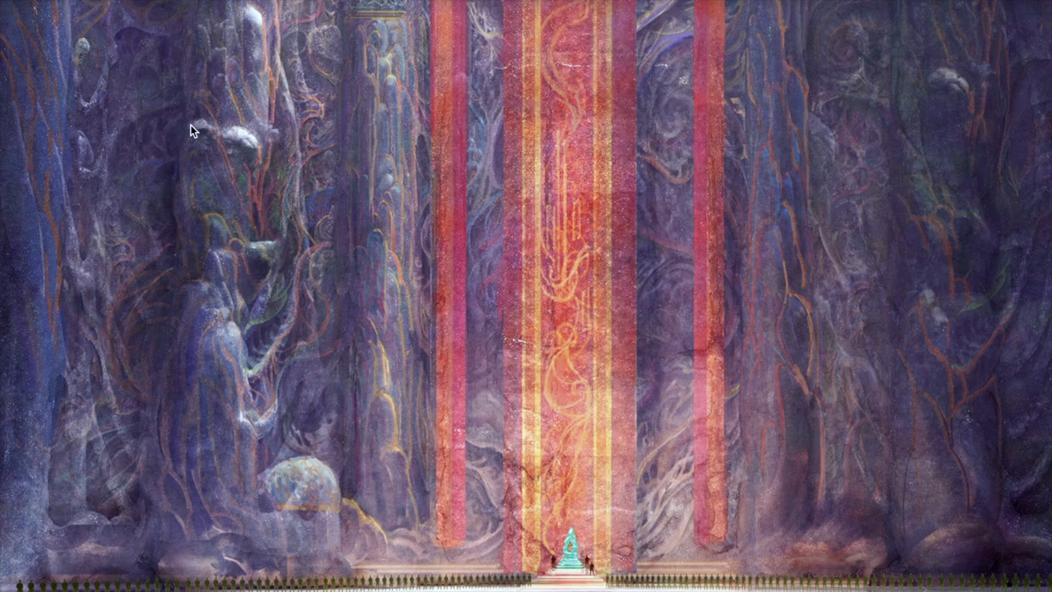
{"action": "left_click", "coordinate": [21, 0]}
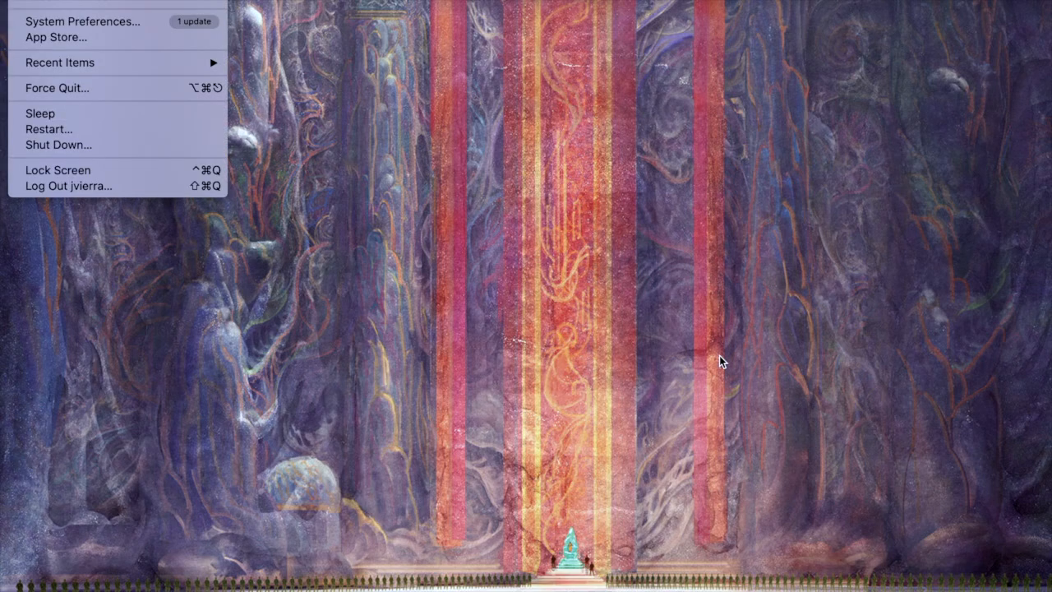
{"action": "left_click", "coordinate": [896, 327]}
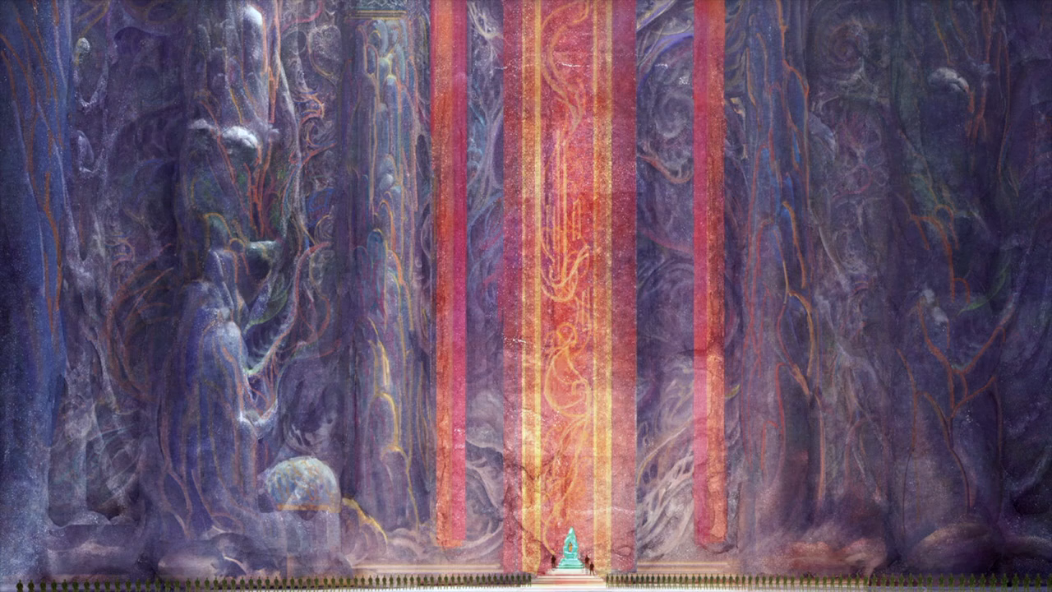
{"action": "left_click", "coordinate": [36, 2]}
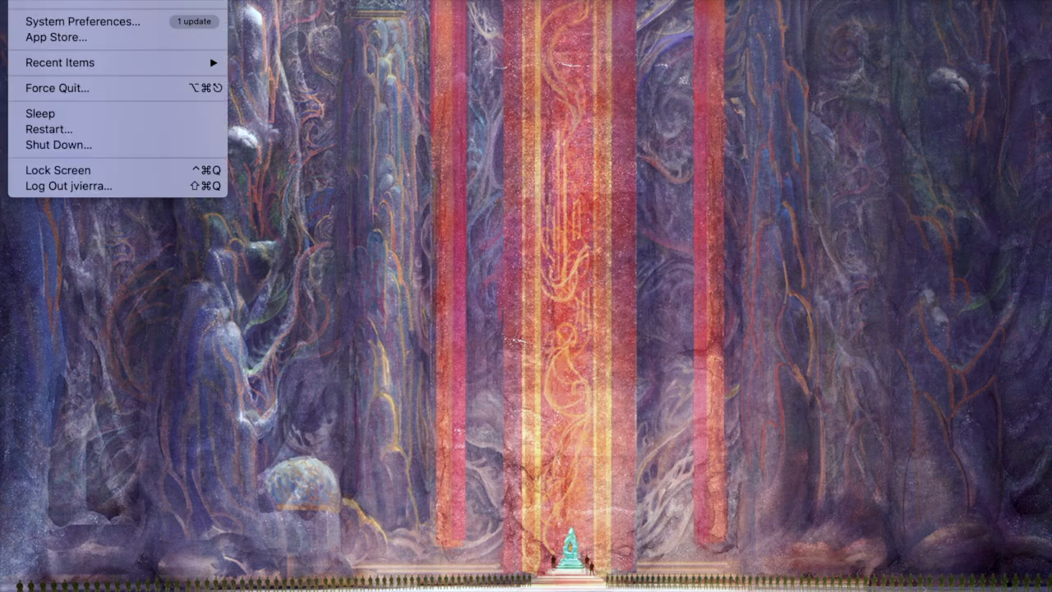
{"action": "left_click", "coordinate": [700, 216]}
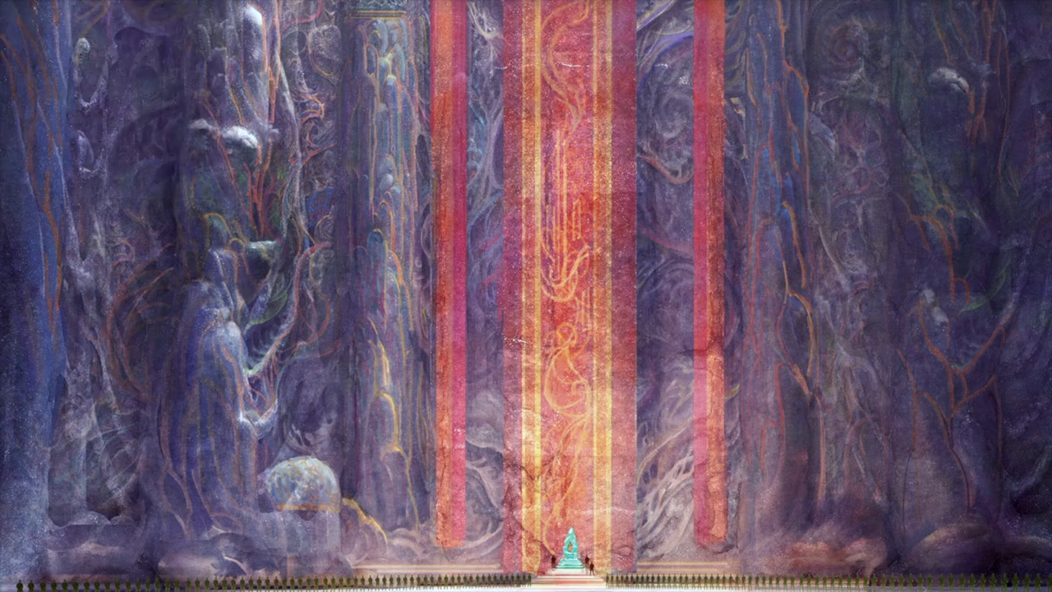
Open the Printers & Scanners settings in System Preferences.
{"action": "left_click", "coordinate": [23, 2]}
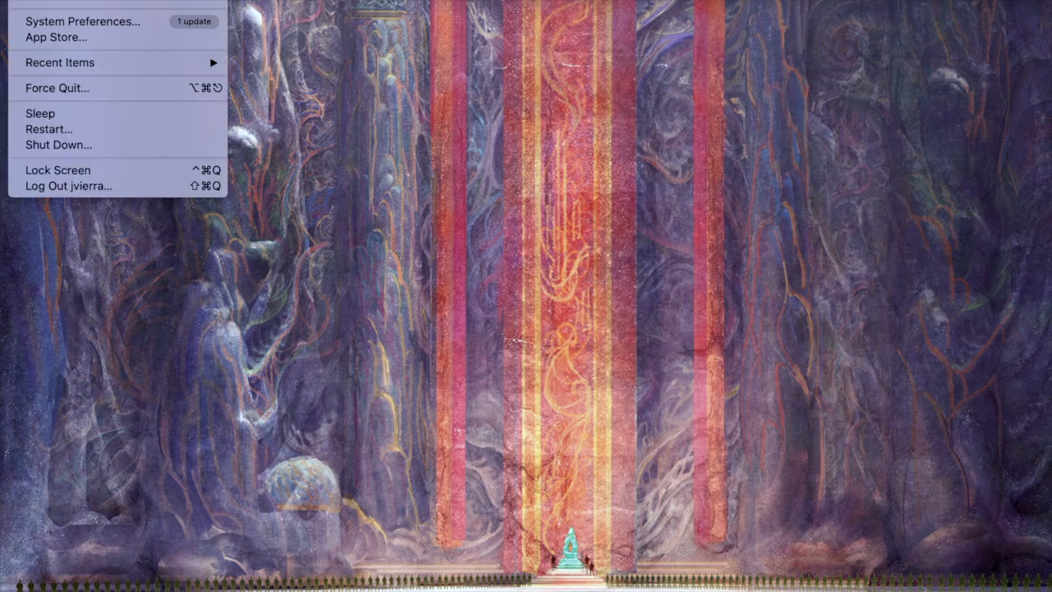
{"action": "left_click", "coordinate": [37, 21]}
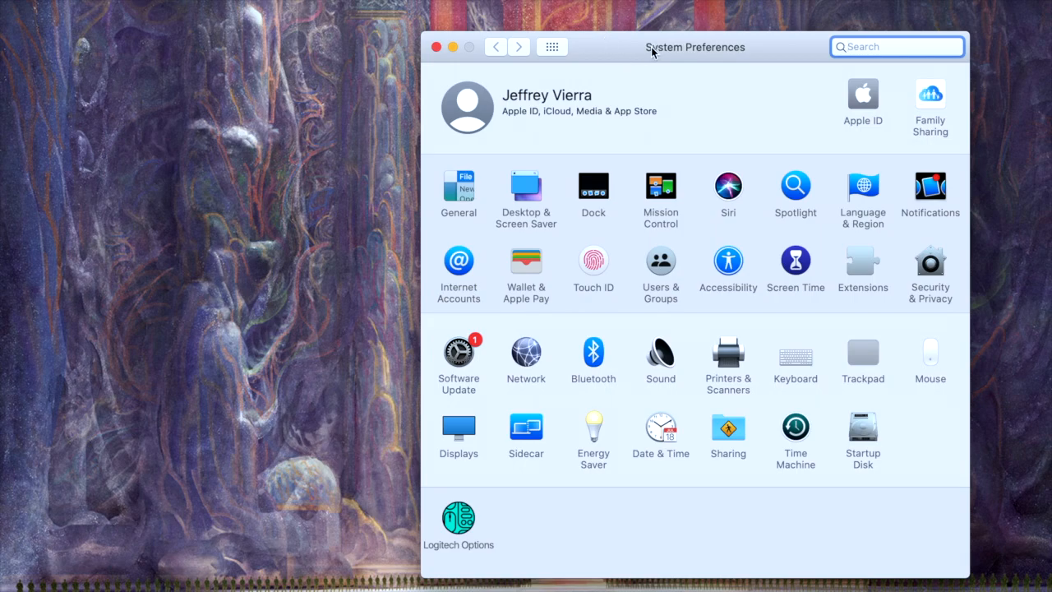
{"action": "left_click_drag", "start_coordinate": [623, 54], "coordinate": [548, 39]}
{"action": "left_click", "coordinate": [655, 359]}
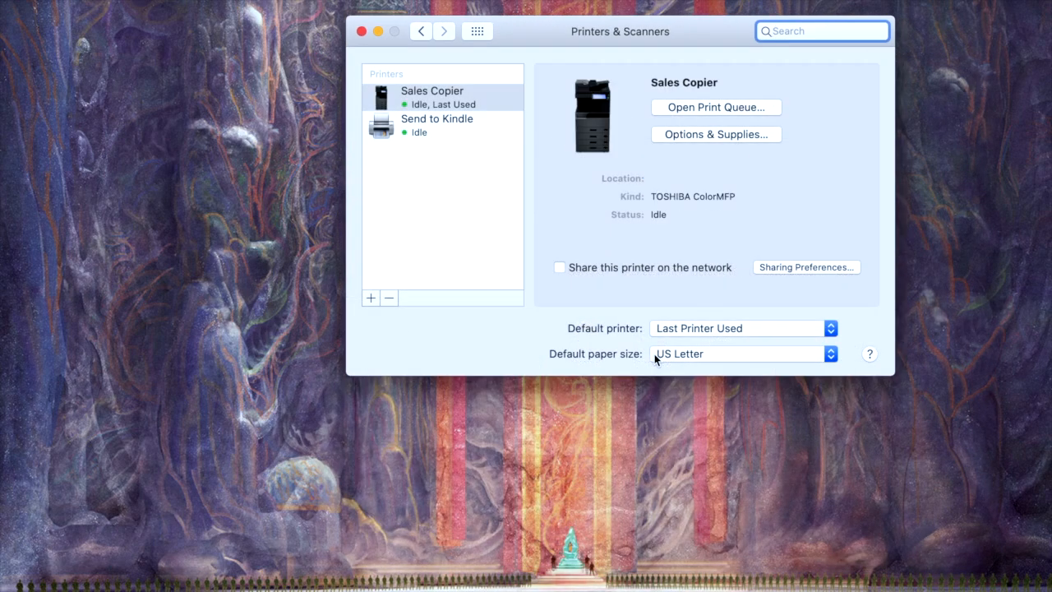
Start adding a new IP printer with the address 10.64.174.37 and reposition the Add window.
{"action": "left_click", "coordinate": [372, 301]}
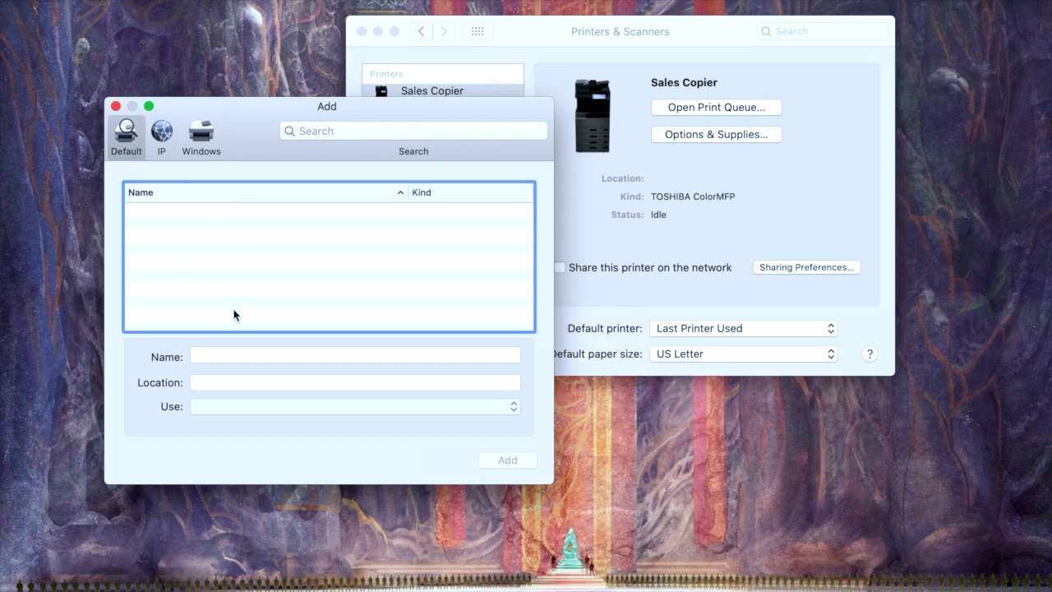
{"action": "left_click", "coordinate": [162, 132]}
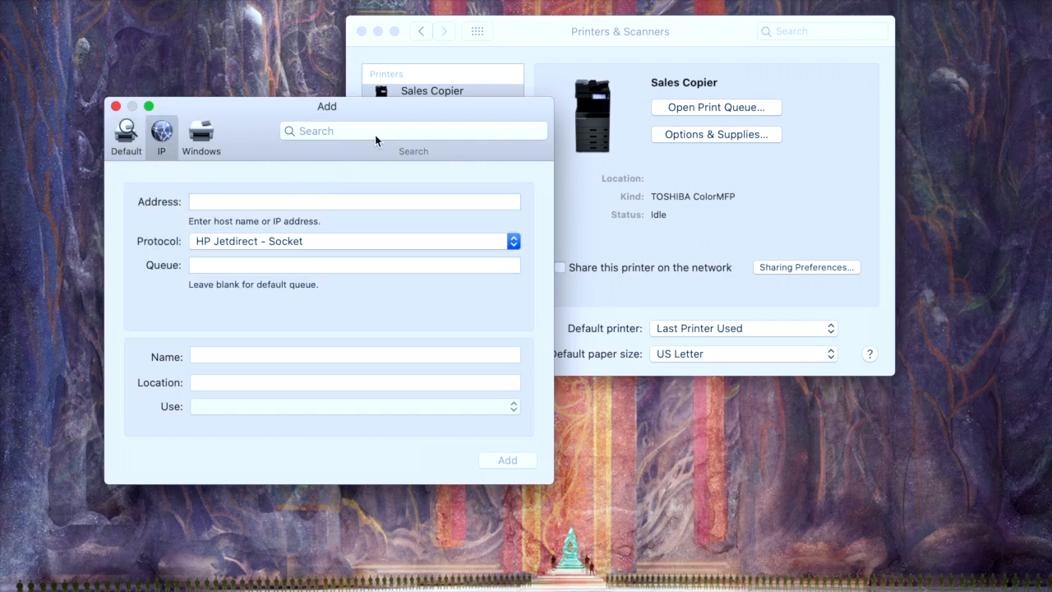
{"action": "left_click", "coordinate": [130, 144]}
{"action": "left_click", "coordinate": [160, 137]}
{"action": "left_click", "coordinate": [229, 196]}
{"action": "type", "text": "10."}
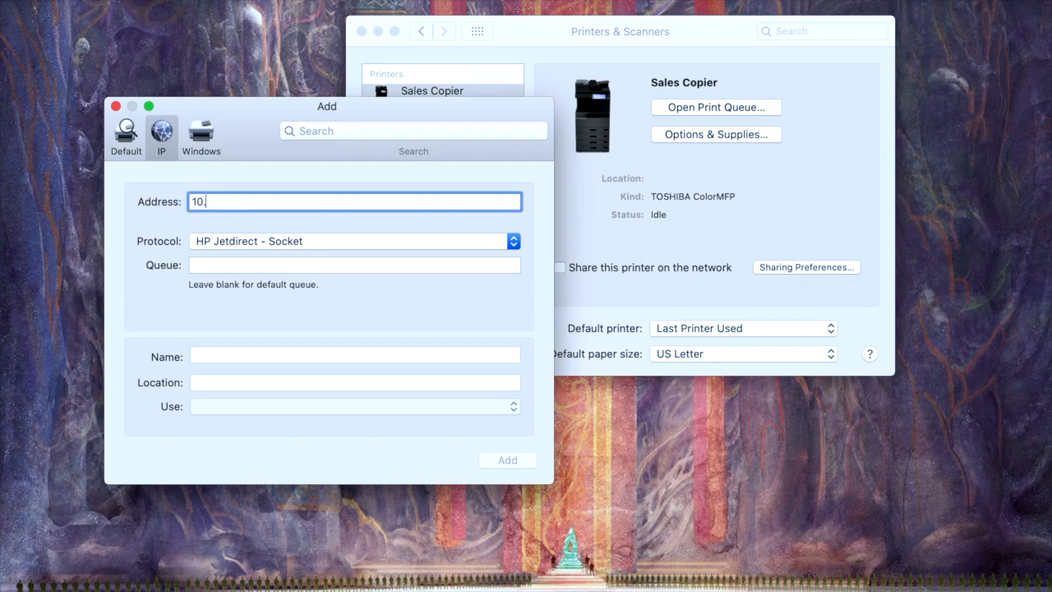
{"action": "type", "text": "64.174.37"}
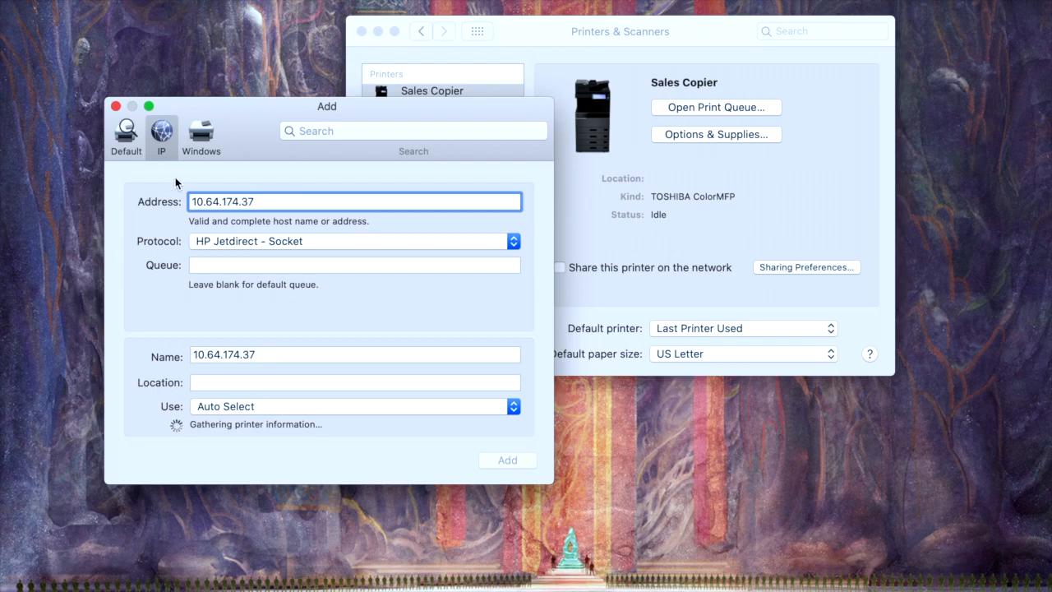
{"action": "left_click_drag", "start_coordinate": [293, 157], "coordinate": [342, 149]}
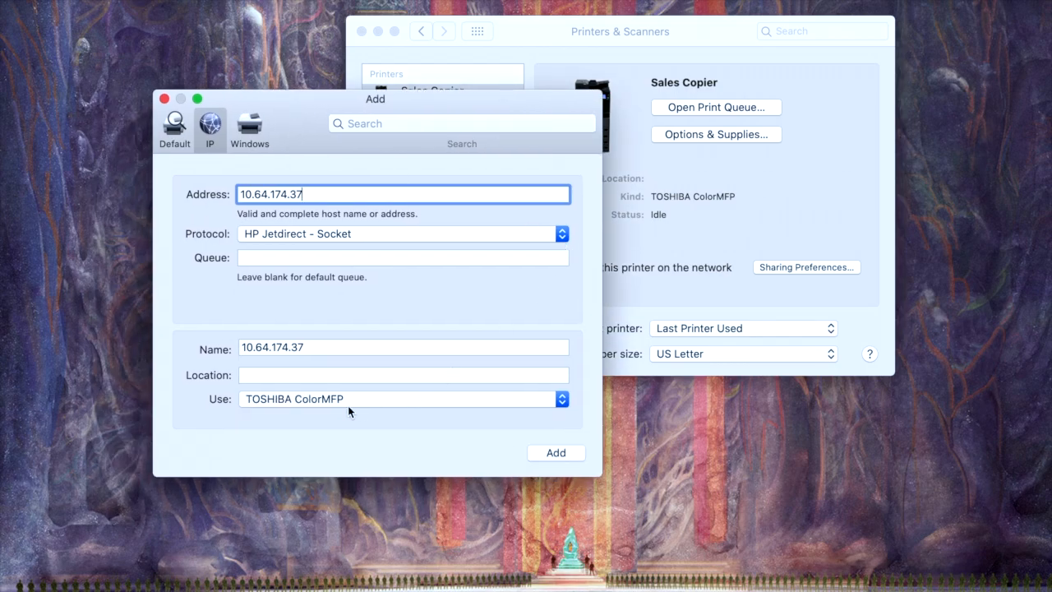
Examine the protocol choices for the new printer, with HP Jetdirect - Socket as the selected protocol.
{"action": "left_click", "coordinate": [360, 238]}
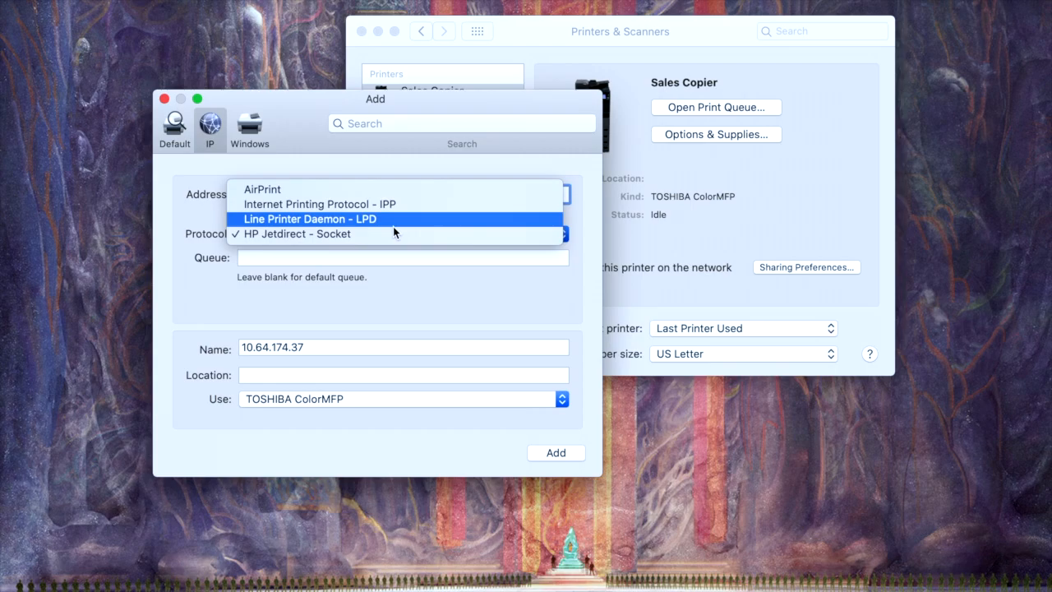
{"action": "left_click", "coordinate": [349, 234]}
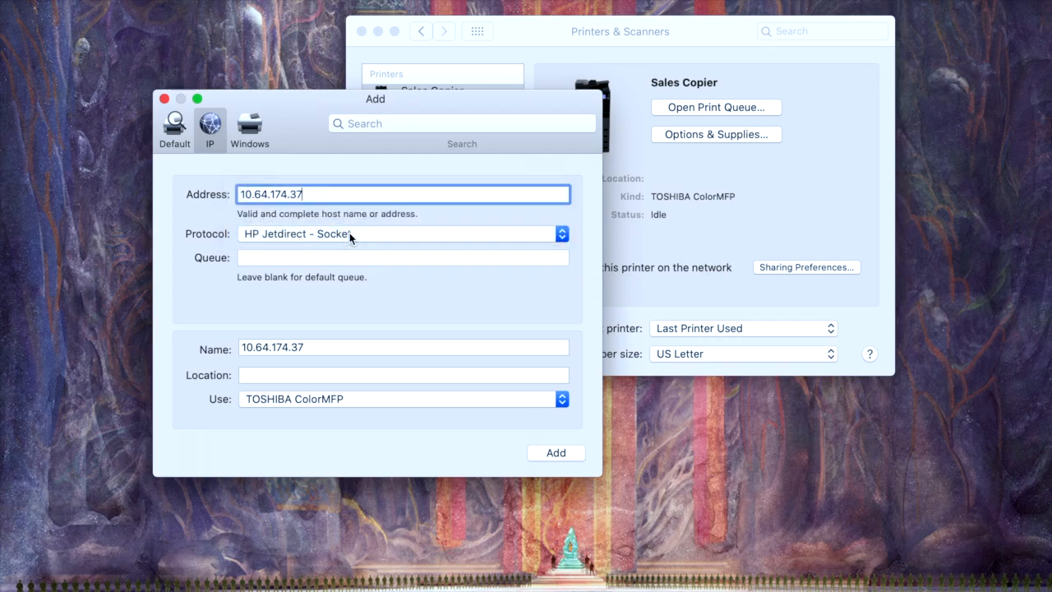
{"action": "left_click", "coordinate": [349, 233]}
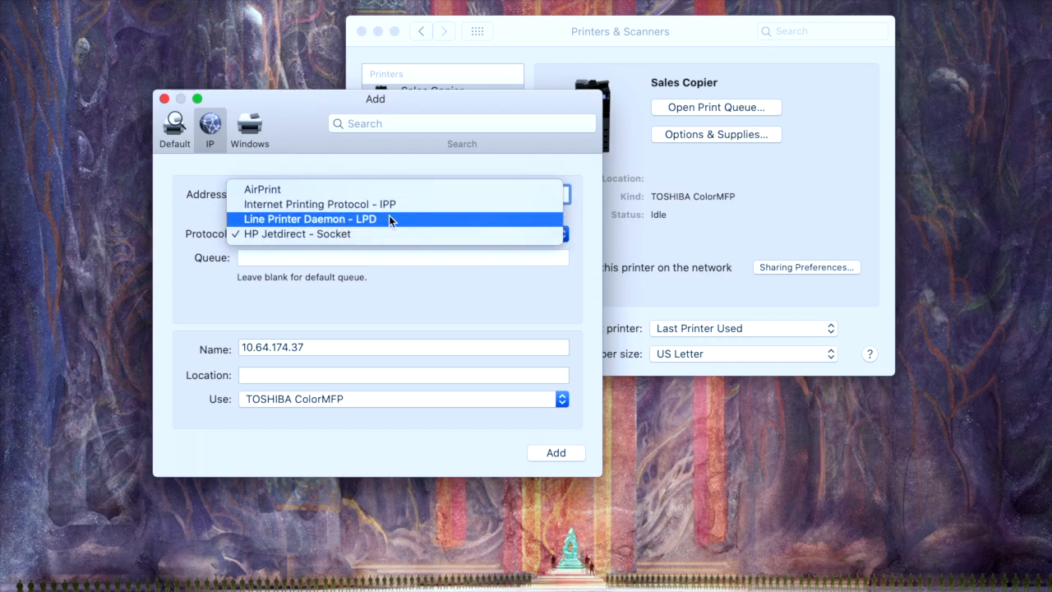
{"action": "left_click", "coordinate": [383, 289]}
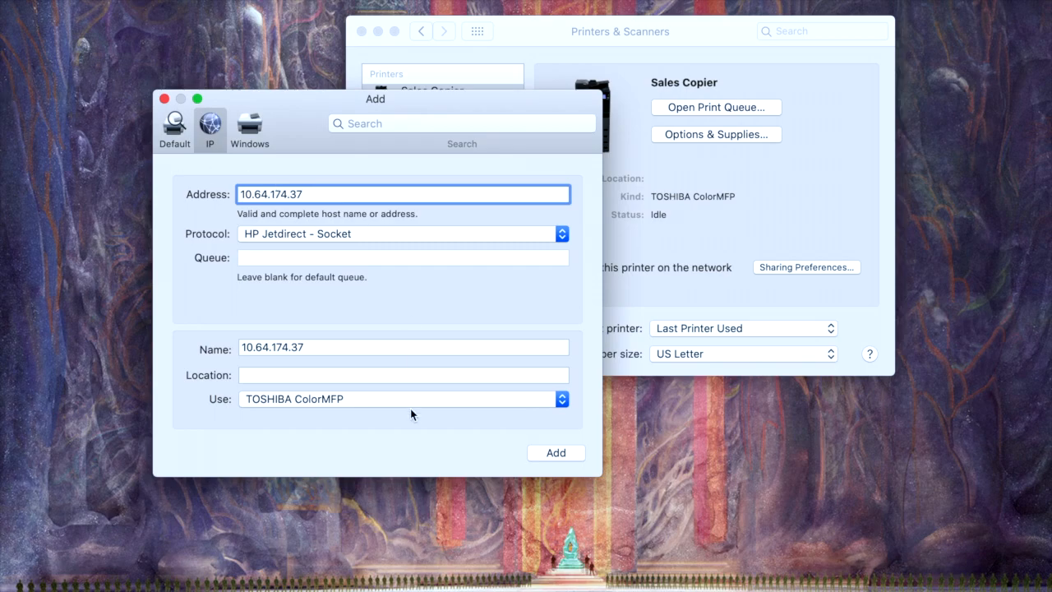
Rename the new printer Admin Copier.
{"action": "triple_click", "coordinate": [297, 347]}
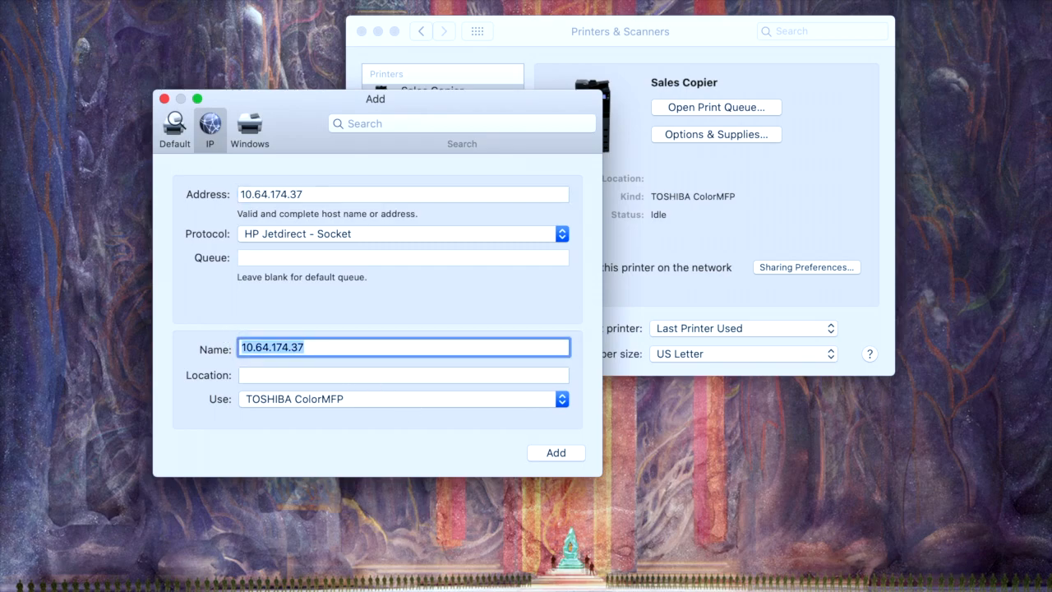
{"action": "key", "text": "BackSpace"}
{"action": "type", "text": "Admin Copier"}
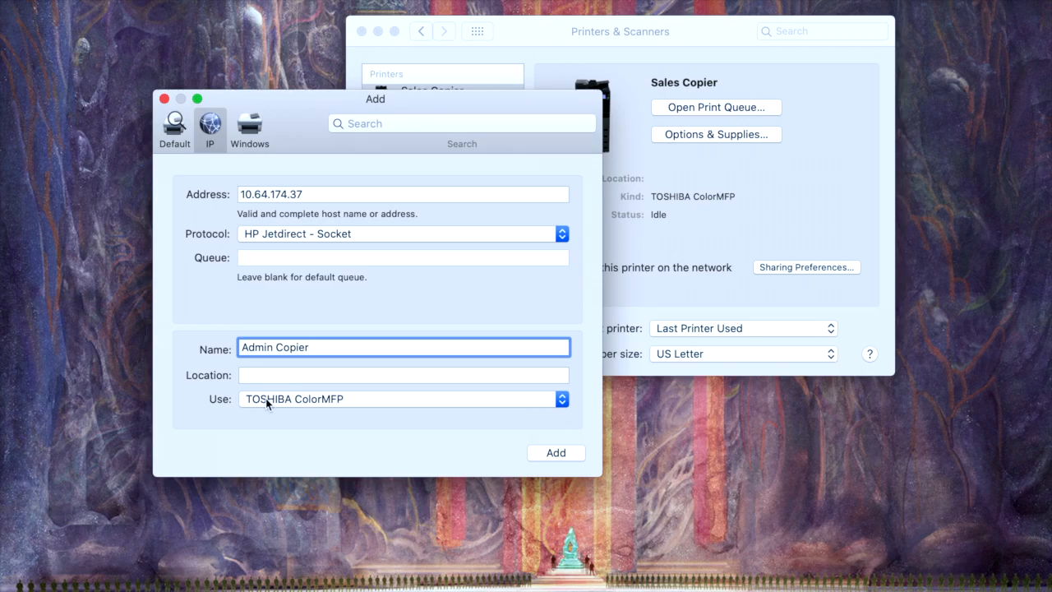
View the file browser for picking another printer driver and cancel it.
{"action": "left_click", "coordinate": [337, 402]}
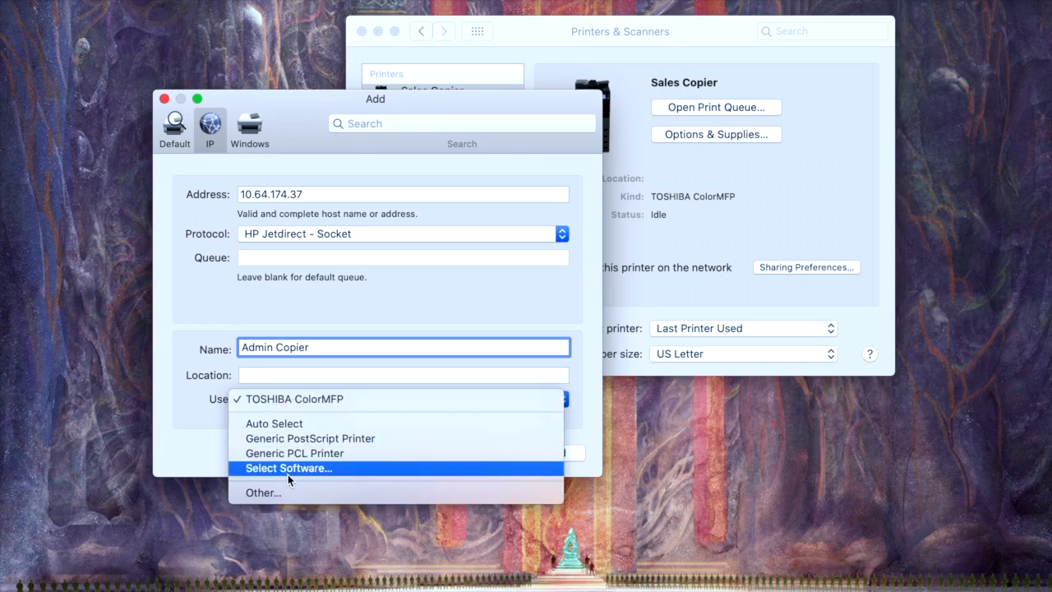
{"action": "left_click", "coordinate": [305, 491]}
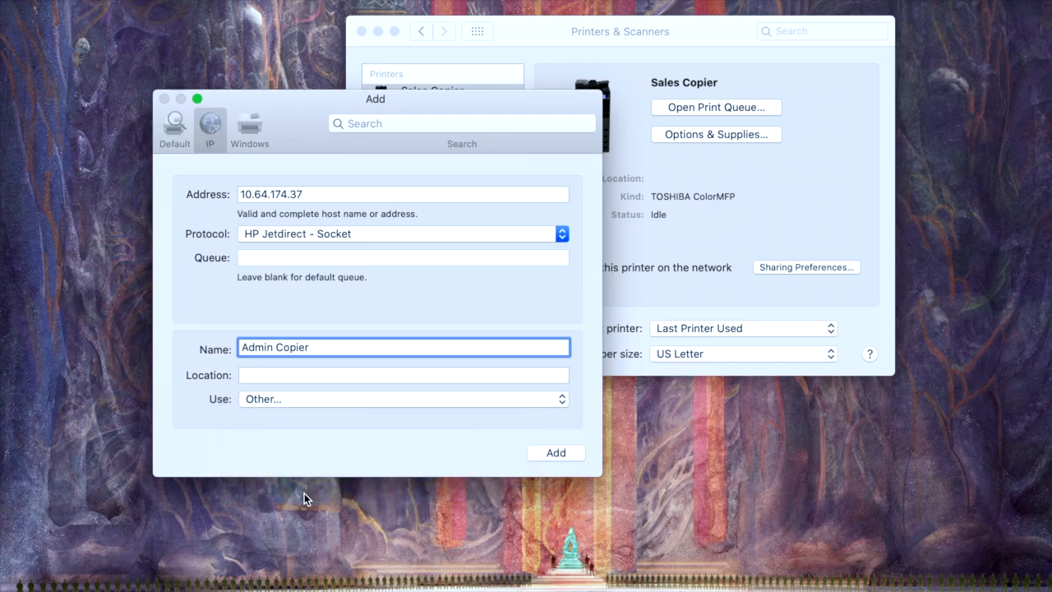
{"action": "left_click", "coordinate": [609, 503]}
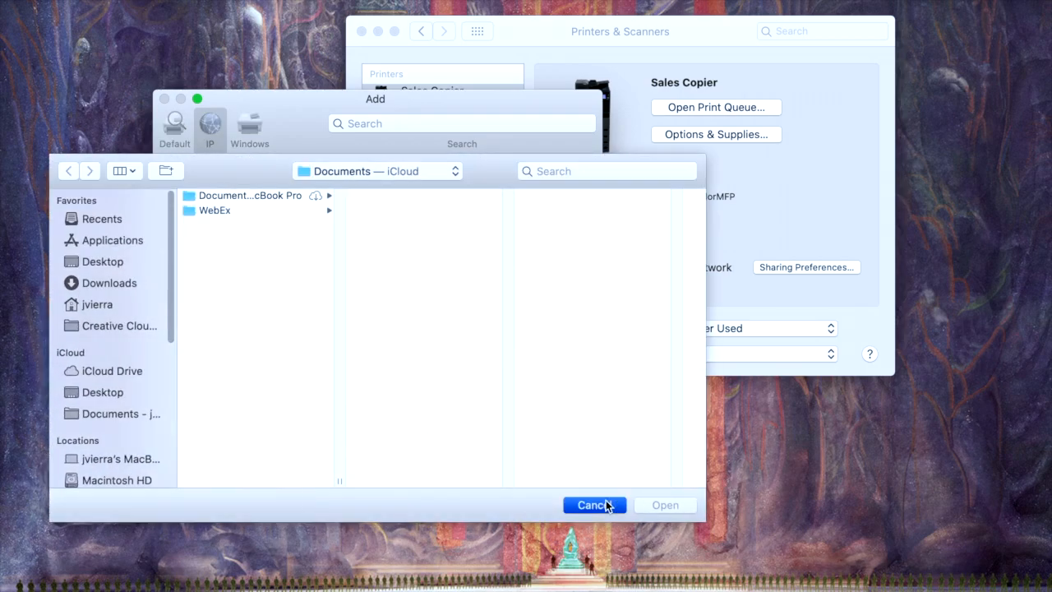
Search the selectable printer software for "toshiba" and close the Printer Software window.
{"action": "left_click", "coordinate": [330, 401]}
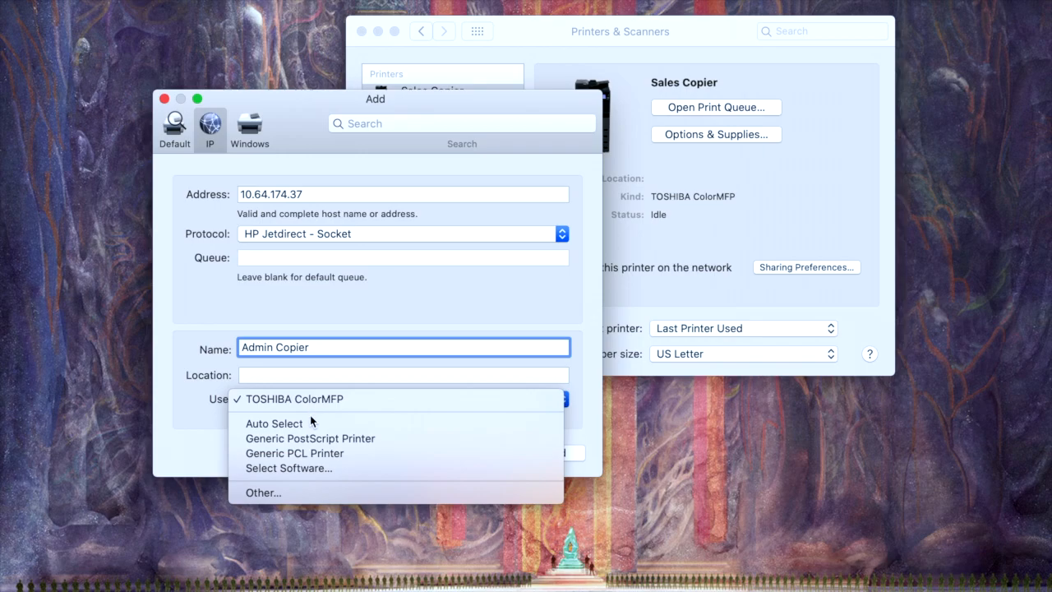
{"action": "left_click", "coordinate": [318, 470]}
{"action": "type", "text": "toshiba"}
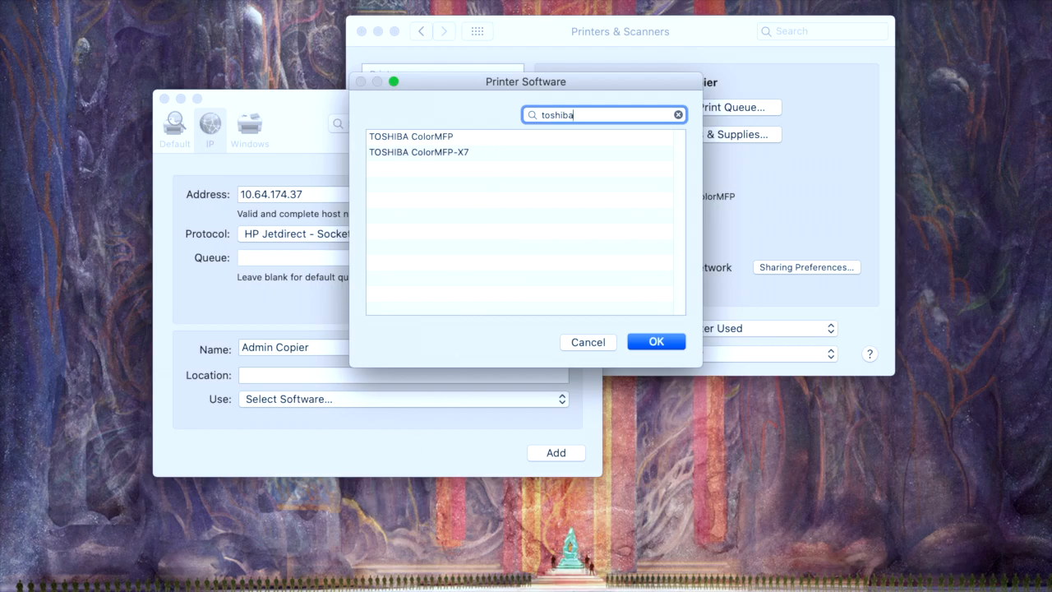
{"action": "left_click_drag", "start_coordinate": [435, 95], "coordinate": [517, 78]}
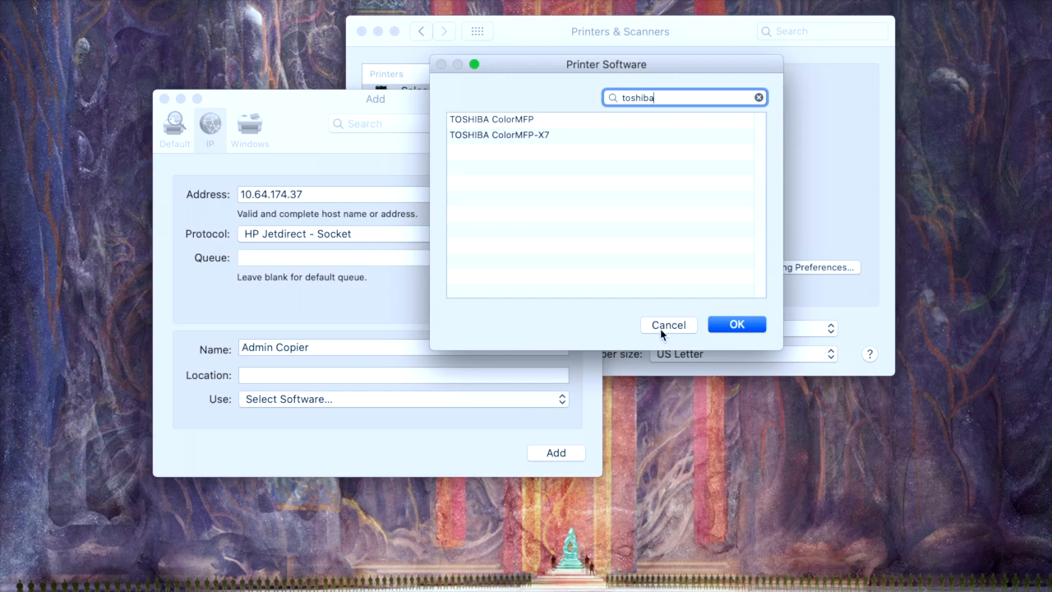
{"action": "key", "text": "Return"}
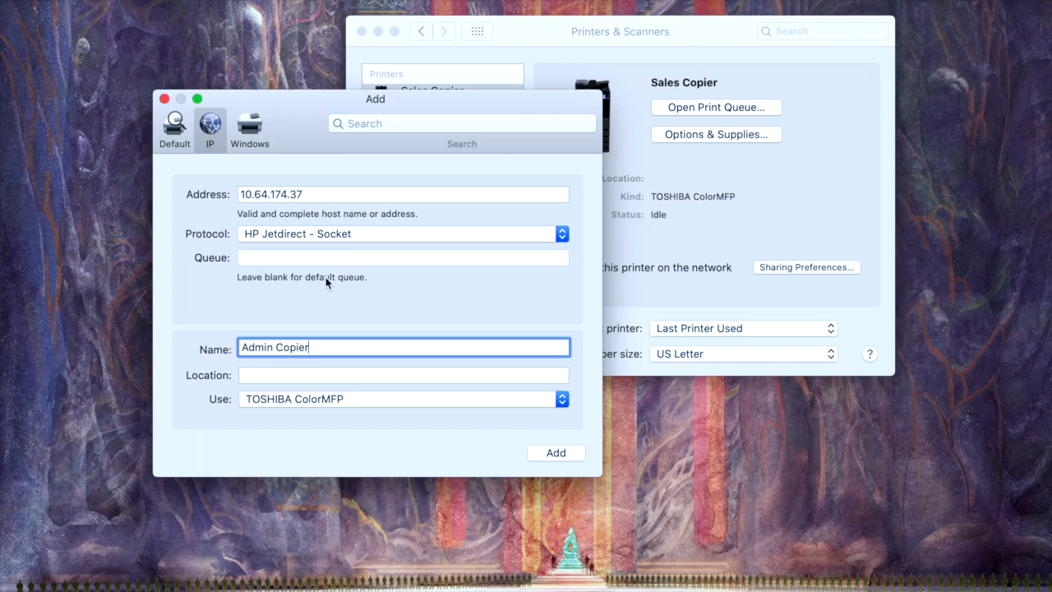
Change the new printer's address to 10.64.174.34.
{"action": "triple_click", "coordinate": [310, 195]}
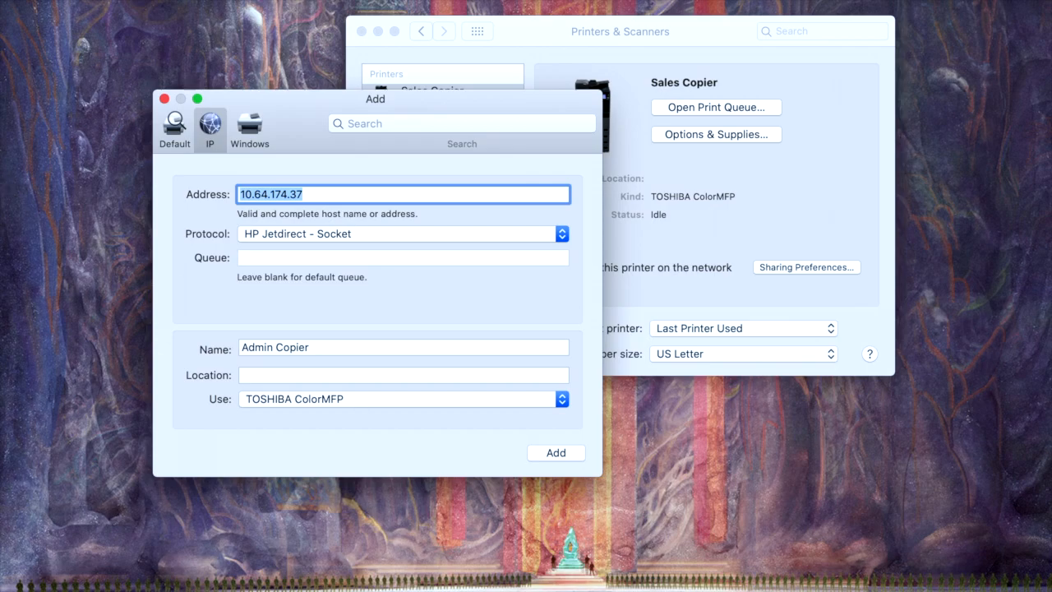
{"action": "left_click", "coordinate": [312, 195]}
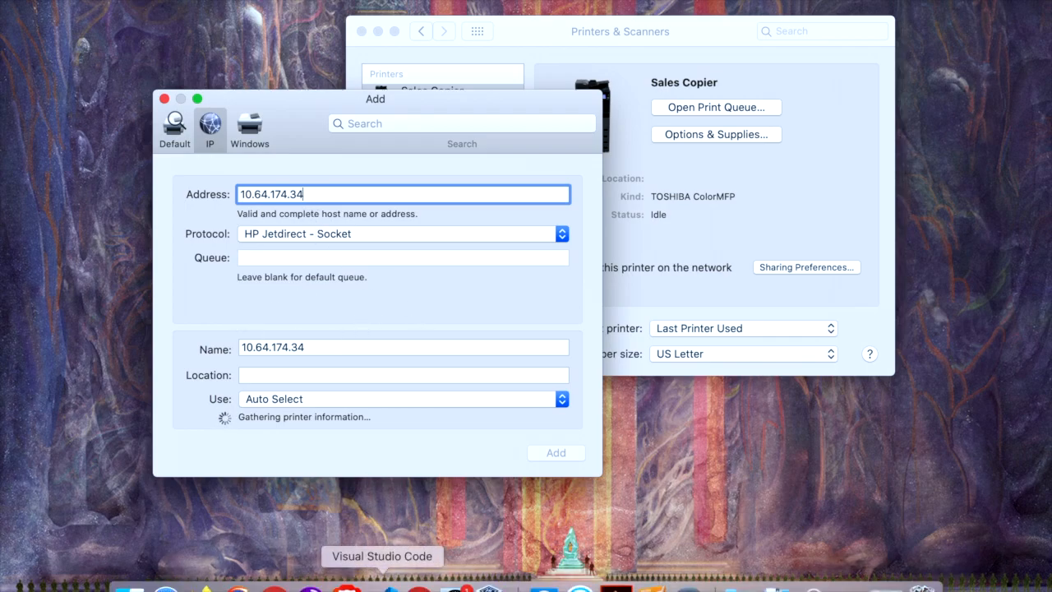
Switch to the Chrome window showing the TopAccess device page of the printer at 10.64.174.34.
{"action": "key", "text": "super+Tab"}
{"action": "key", "text": "super+Tab"}
{"action": "key", "text": "super+Tab"}
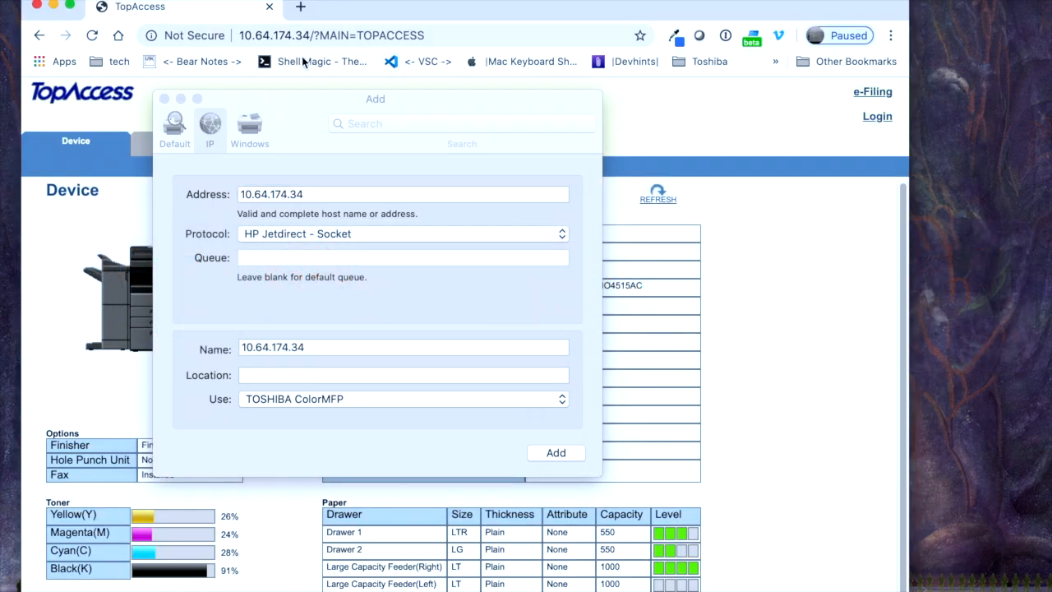
Return to the Add printer window, name the new IP printer "Admin Copier" and add it.
{"action": "key", "text": "super+Tab"}
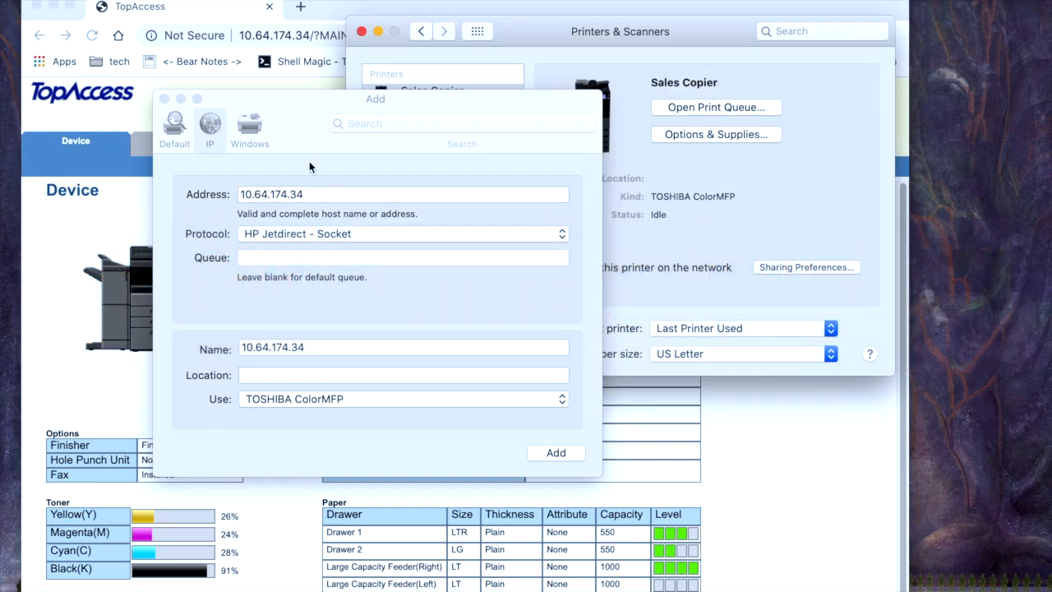
{"action": "left_click", "coordinate": [309, 161]}
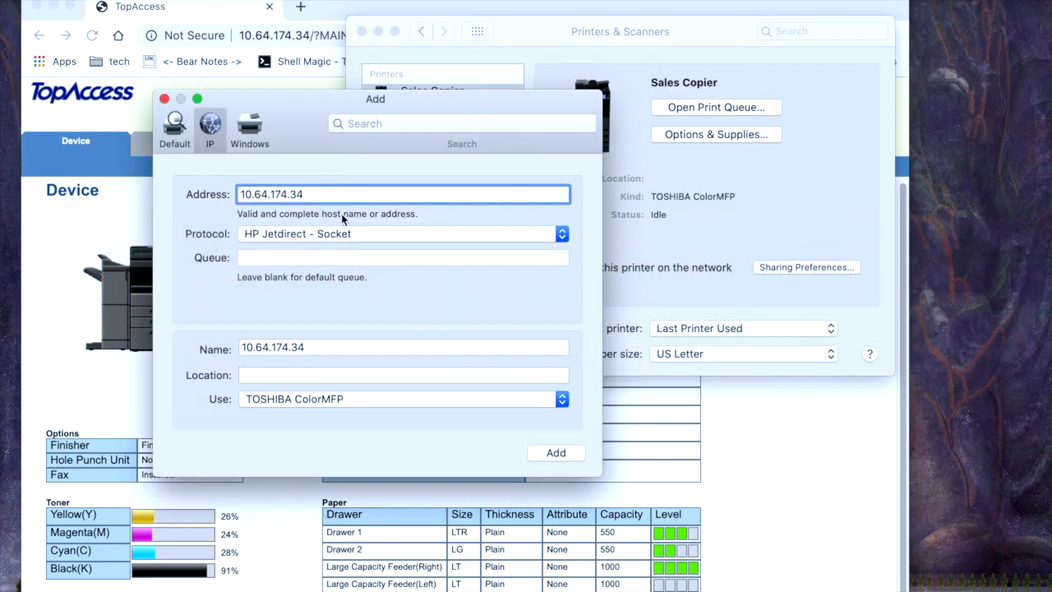
{"action": "triple_click", "coordinate": [330, 346]}
{"action": "type", "text": "Admiun"}
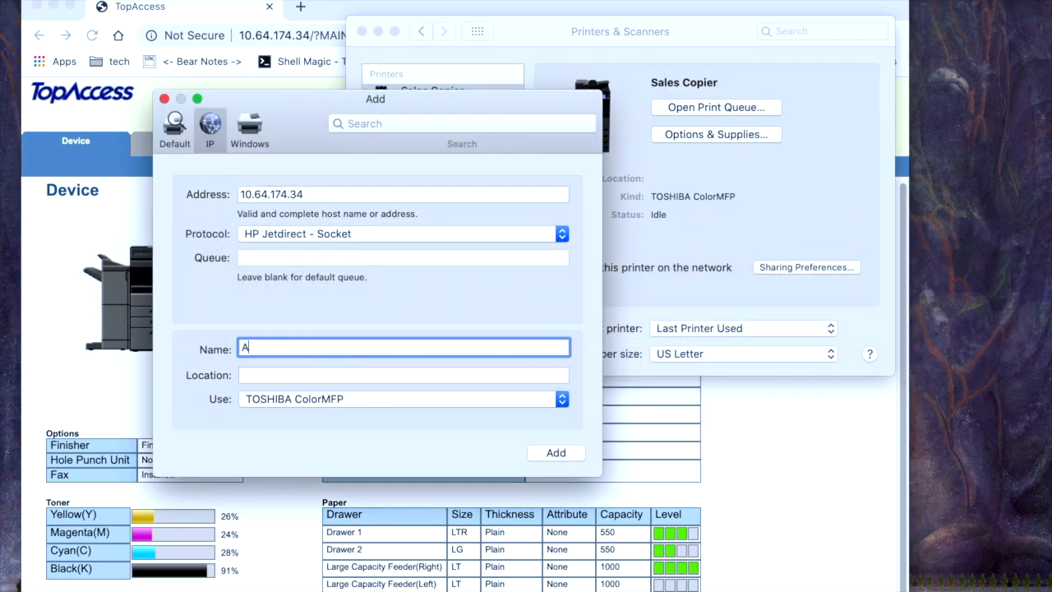
{"action": "key", "text": "BackSpace"}
{"action": "key", "text": "BackSpace"}
{"action": "type", "text": "n C opier"}
{"action": "key", "text": "BackSpace"}
{"action": "key", "text": "BackSpace"}
{"action": "key", "text": "BackSpace"}
{"action": "key", "text": "BackSpace"}
{"action": "key", "text": "BackSpace"}
{"action": "type", "text": "opier"}
{"action": "left_click", "coordinate": [574, 456]}
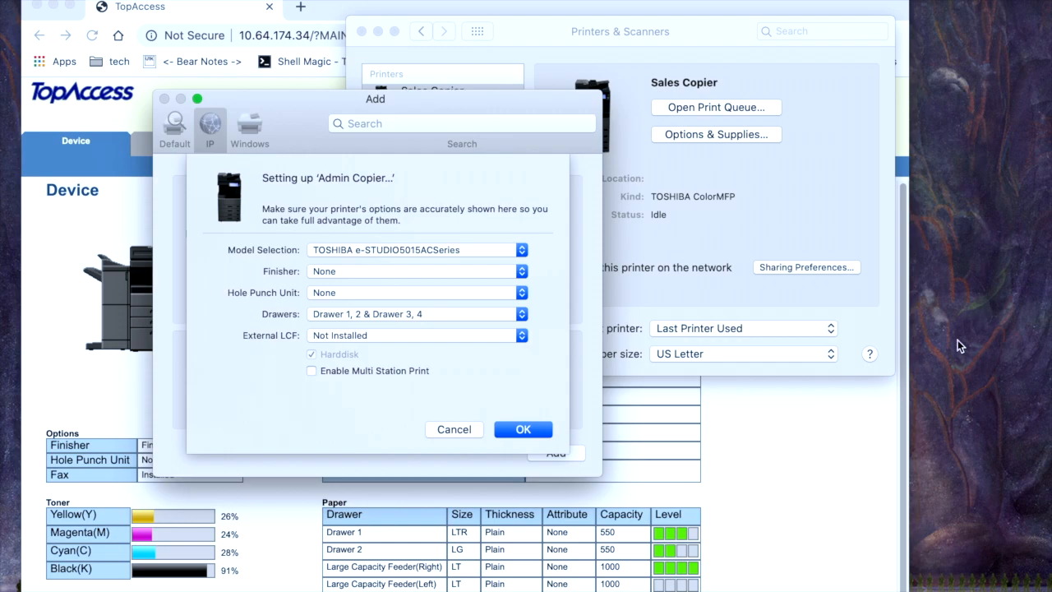
Switch to Chrome and examine the TopAccess page's drawer and feeder details alongside the printer setup options.
{"action": "left_click", "coordinate": [740, 484]}
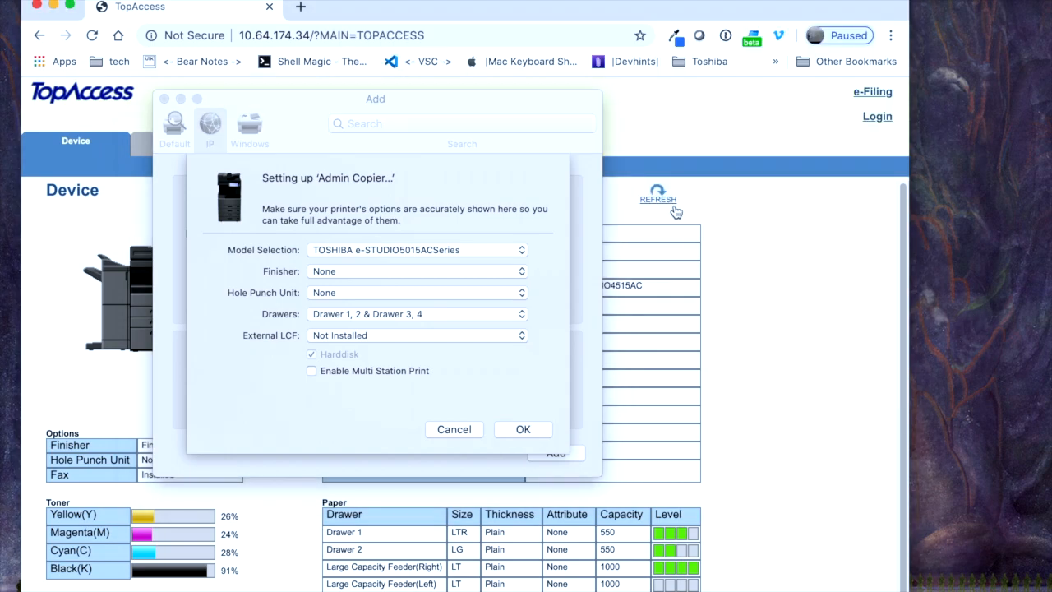
{"action": "key", "text": "super+Tab"}
{"action": "key", "text": "super+Tab"}
{"action": "key", "text": "super+Tab"}
{"action": "key", "text": "super+Tab"}
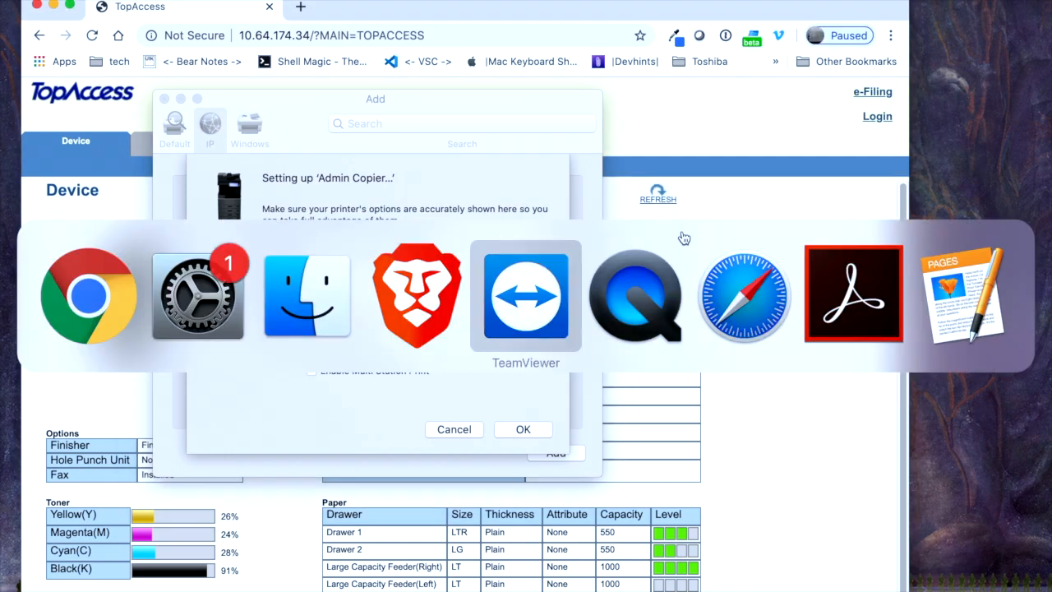
{"action": "key", "text": "super+shift+Tab"}
{"action": "key", "text": "super+shift+Tab"}
{"action": "key", "text": "super+shift+Tab"}
{"action": "key", "text": "super+shift+Tab"}
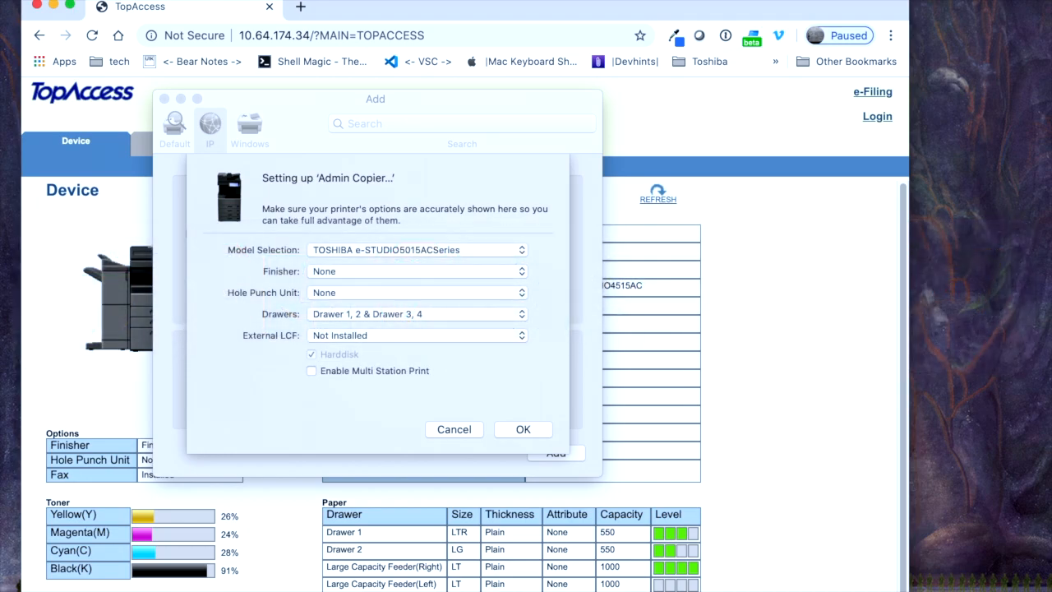
{"action": "left_click_drag", "start_coordinate": [506, 3], "coordinate": [746, 6]}
{"action": "left_click_drag", "start_coordinate": [664, 568], "coordinate": [607, 539]}
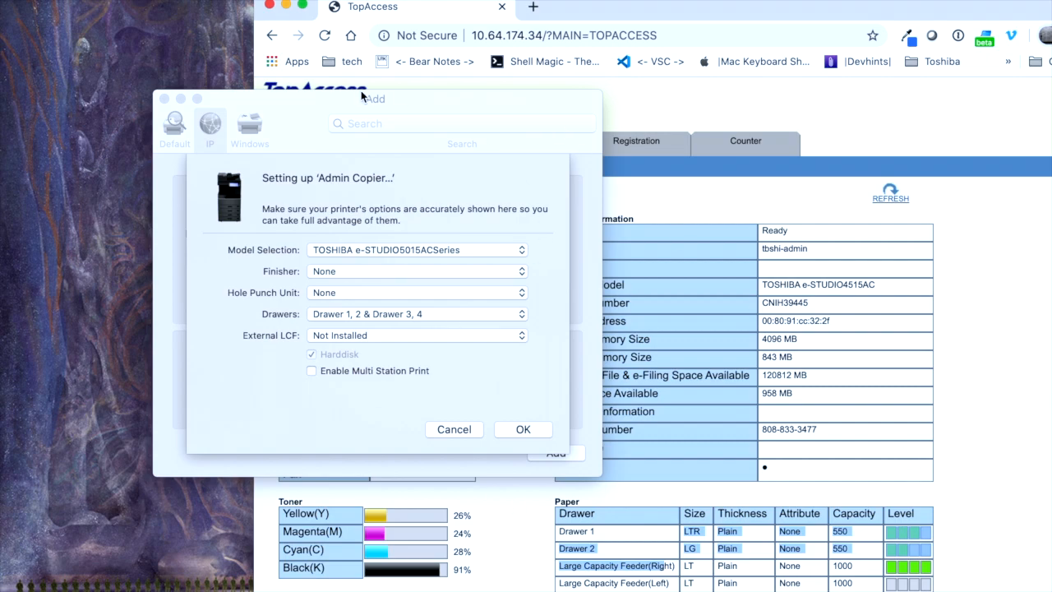
{"action": "left_click", "coordinate": [648, 549]}
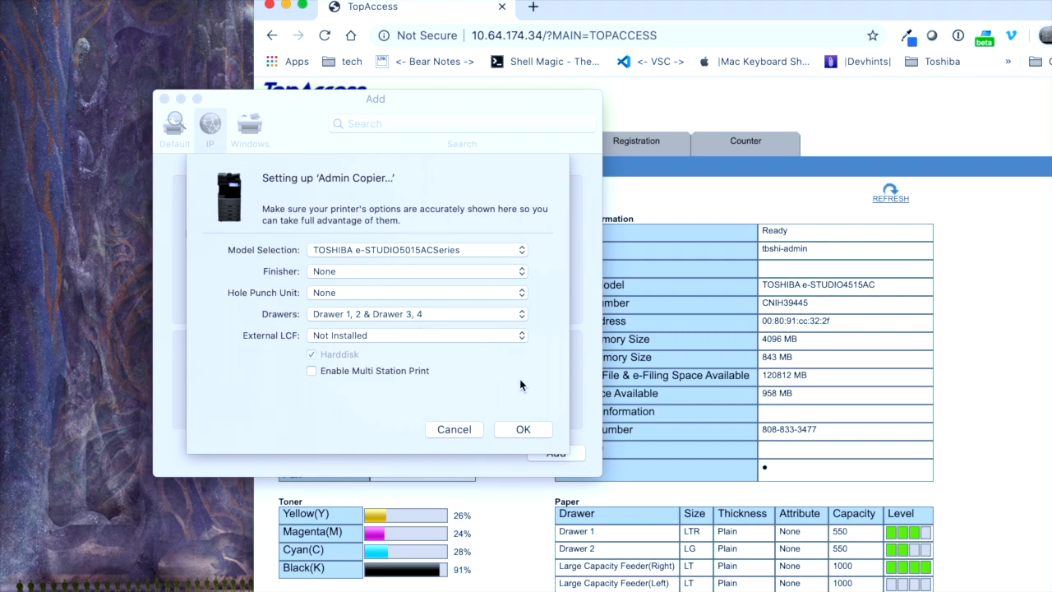
Accept the Admin Copier's setup options and reposition the TopAccess browser window.
{"action": "left_click", "coordinate": [524, 429]}
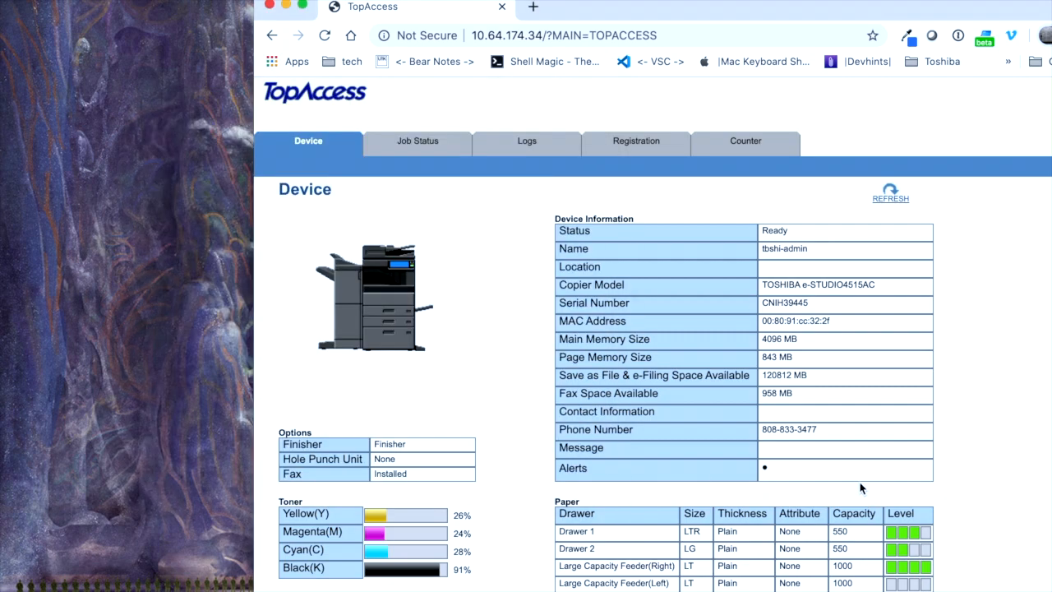
{"action": "left_click_drag", "start_coordinate": [673, 9], "coordinate": [534, 8]}
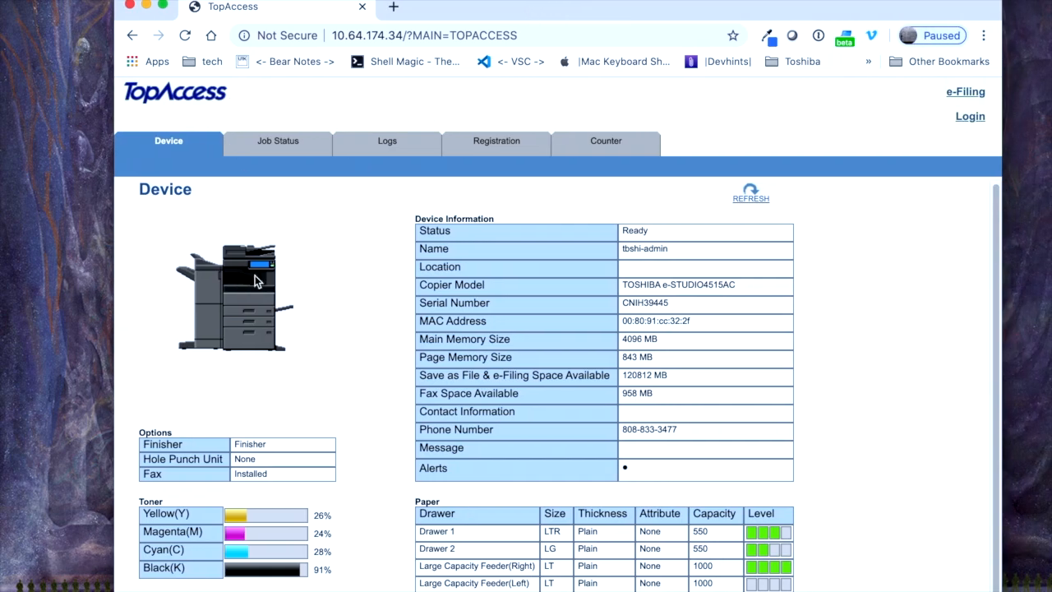
View the browser's full list of print destinations, cancel the selection, and close the Printers & Scanners window.
{"action": "left_click", "coordinate": [115, 0]}
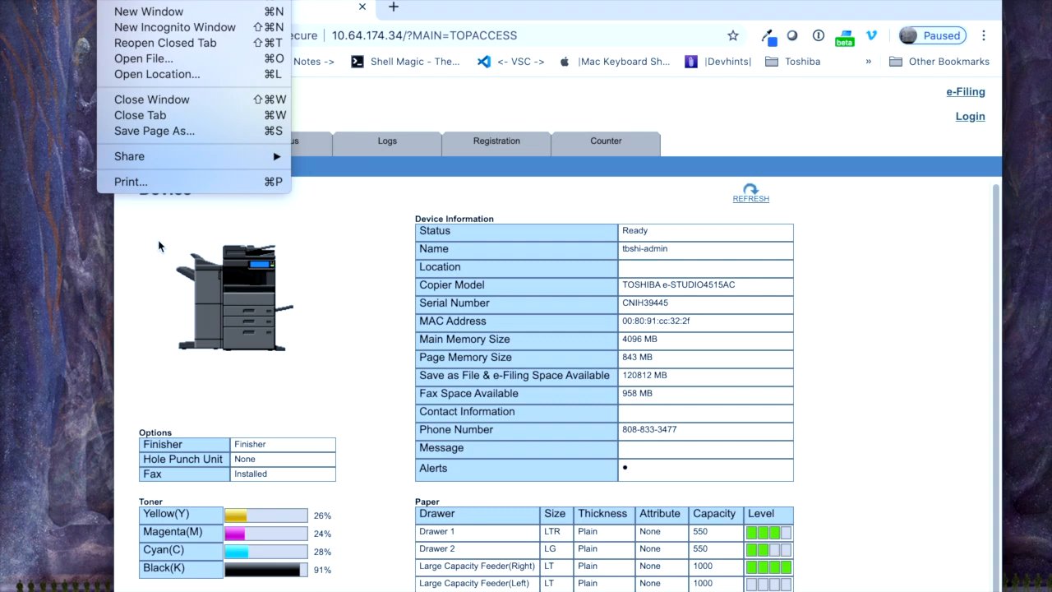
{"action": "left_click", "coordinate": [149, 182]}
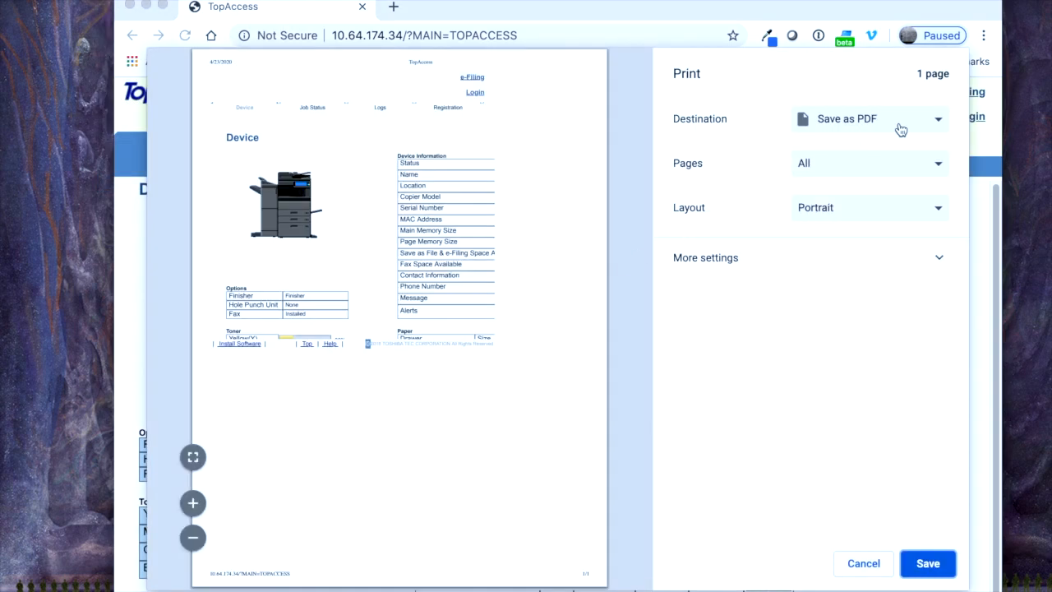
{"action": "left_click", "coordinate": [900, 129]}
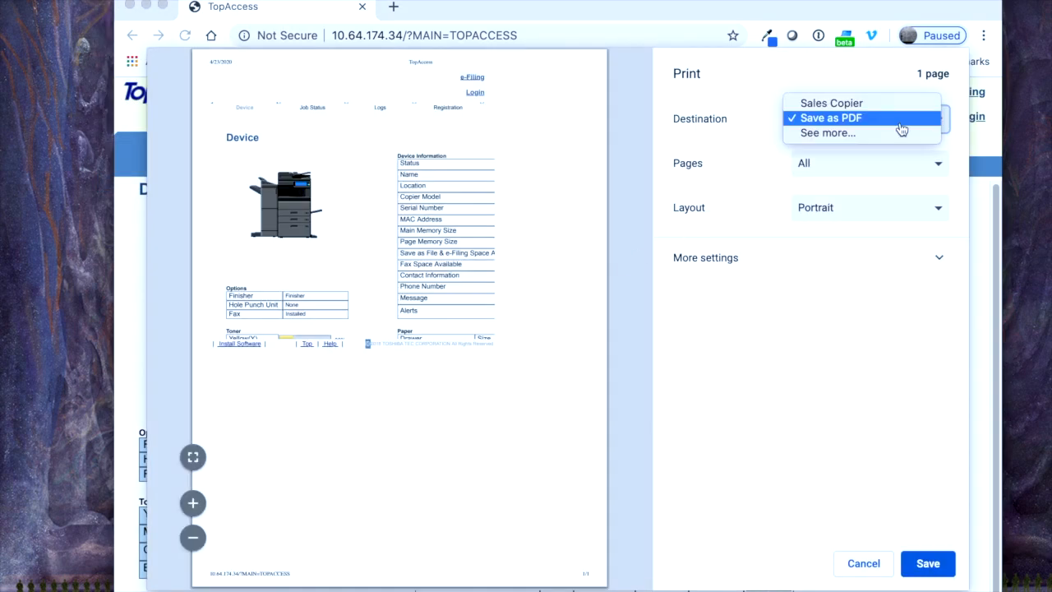
{"action": "left_click", "coordinate": [835, 134]}
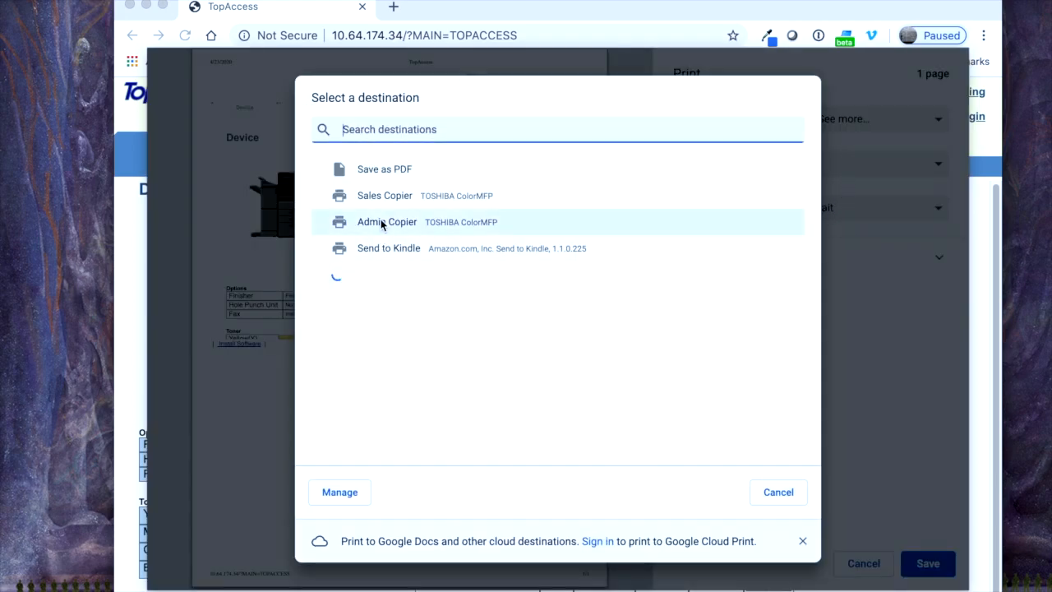
{"action": "left_click", "coordinate": [779, 494]}
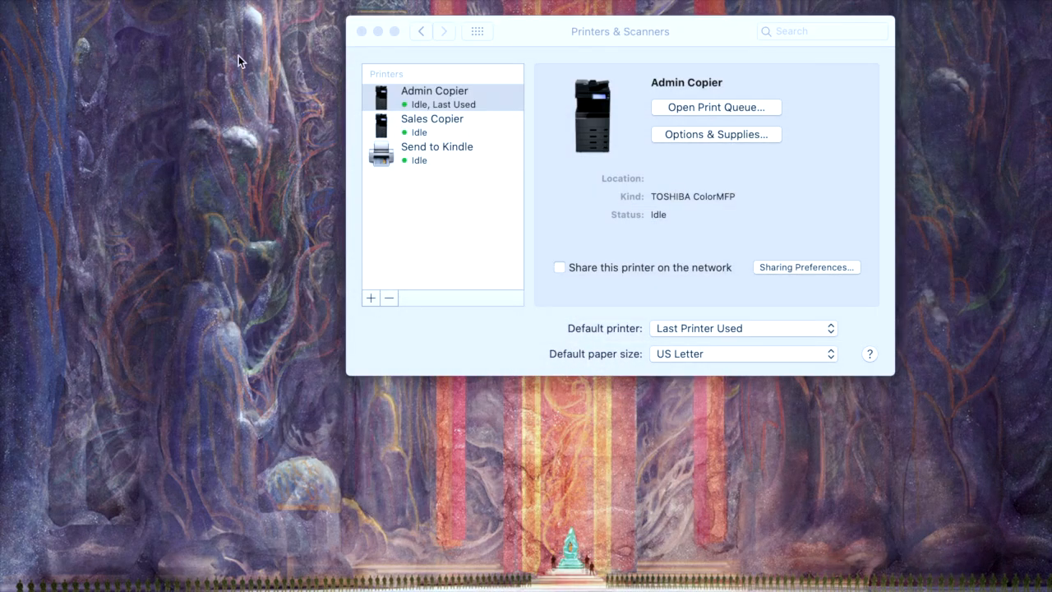
{"action": "left_click", "coordinate": [363, 30]}
{"action": "key", "text": "super+space"}
{"action": "type", "text": "no"}
{"action": "key", "text": "Escape"}
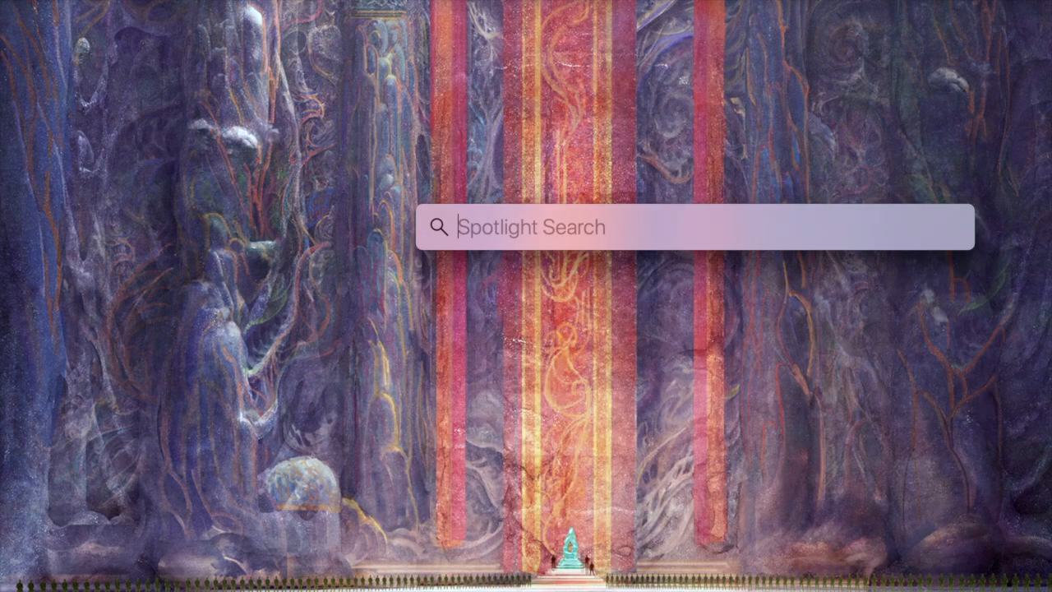
{"action": "key", "text": "Escape"}
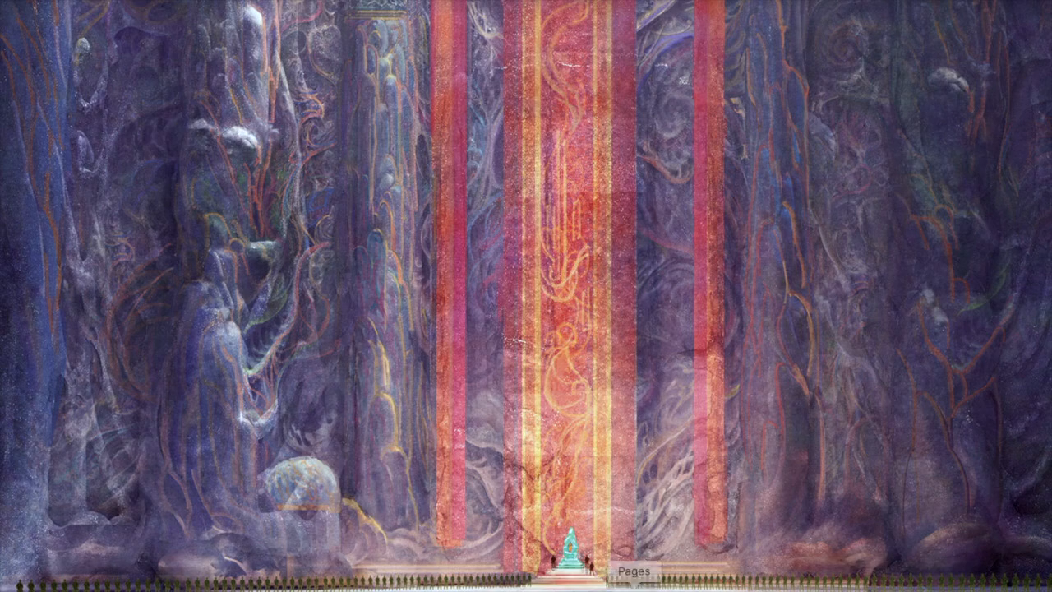
Switch to Pages and create a new document from the recently used Professional template.
{"action": "mouse_move", "coordinate": [601, 587]}
{"action": "left_click", "coordinate": [633, 587]}
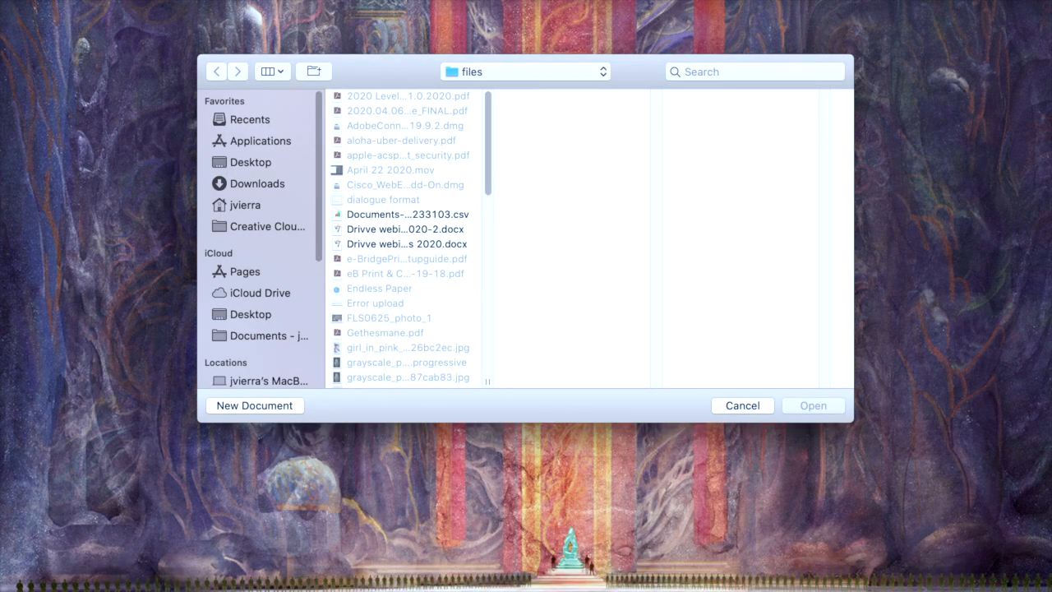
{"action": "left_click", "coordinate": [102, 1]}
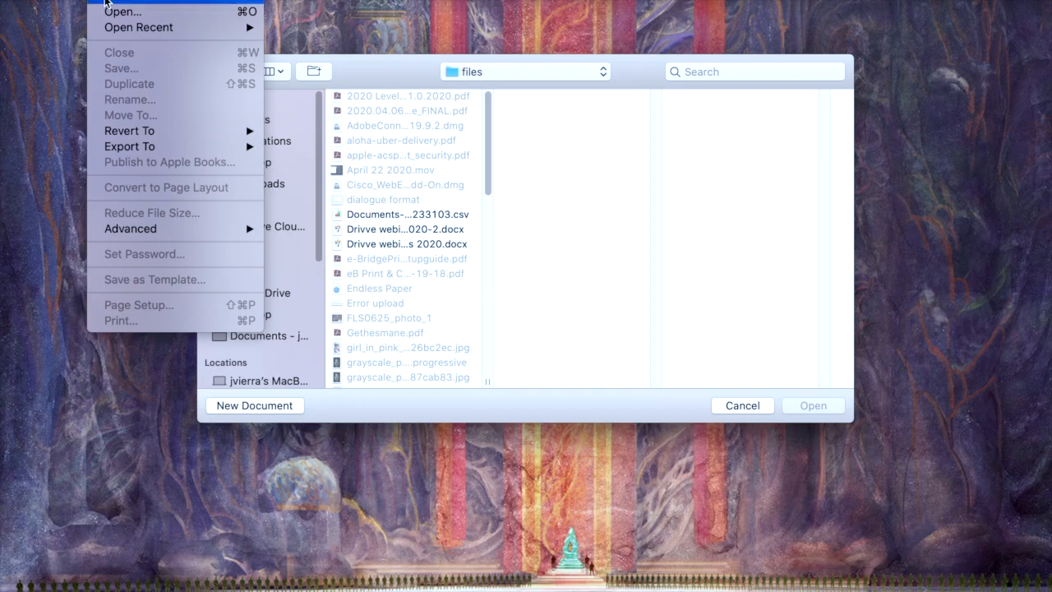
{"action": "left_click", "coordinate": [152, 1]}
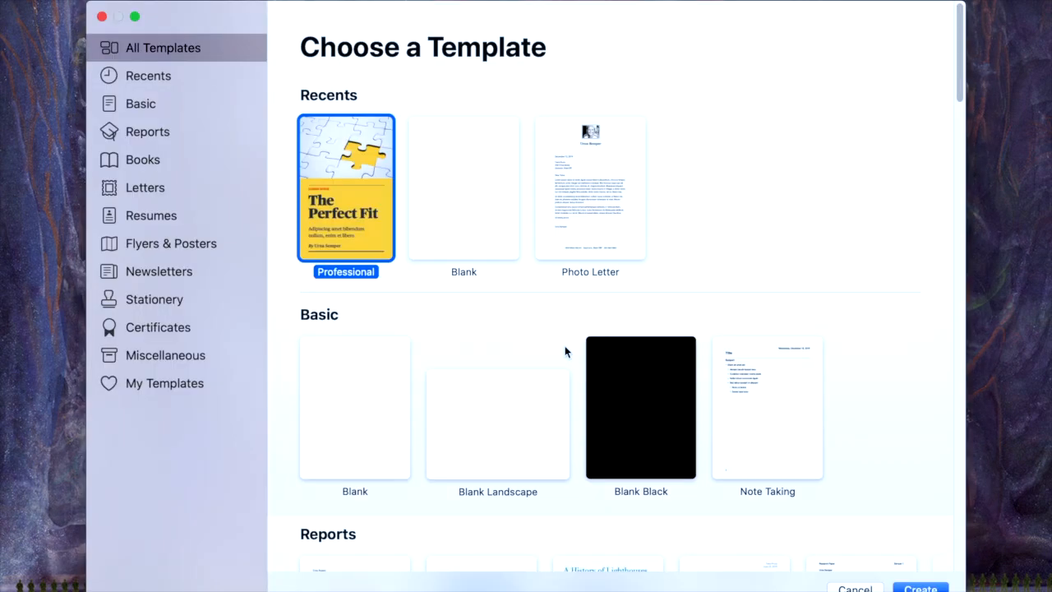
{"action": "double_click", "coordinate": [345, 210]}
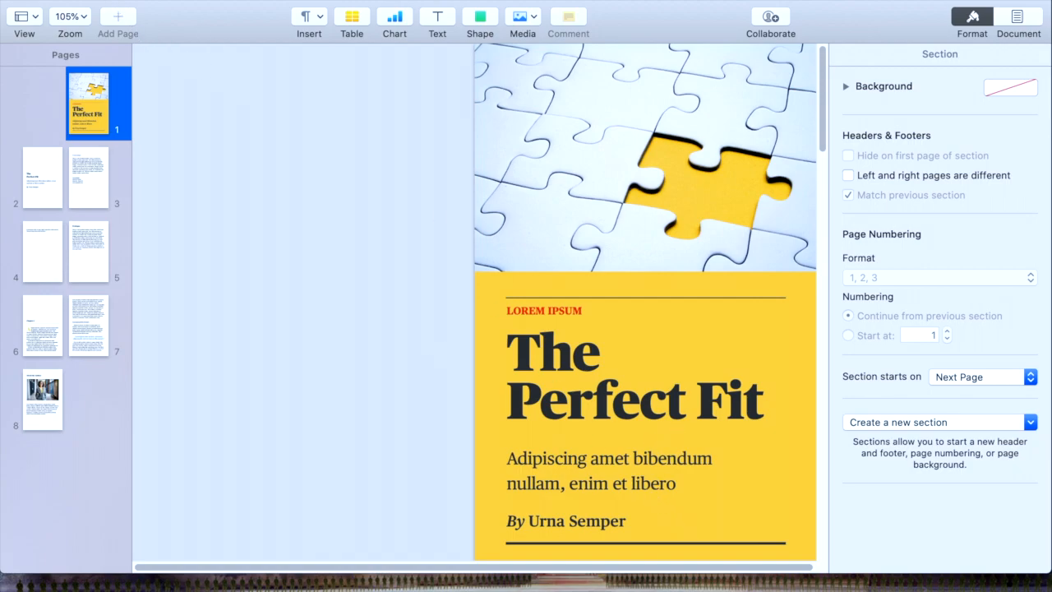
Open the document's print settings for the Admin Copier and limit the page range to page 1.
{"action": "left_click", "coordinate": [153, 1]}
{"action": "left_click", "coordinate": [158, 319]}
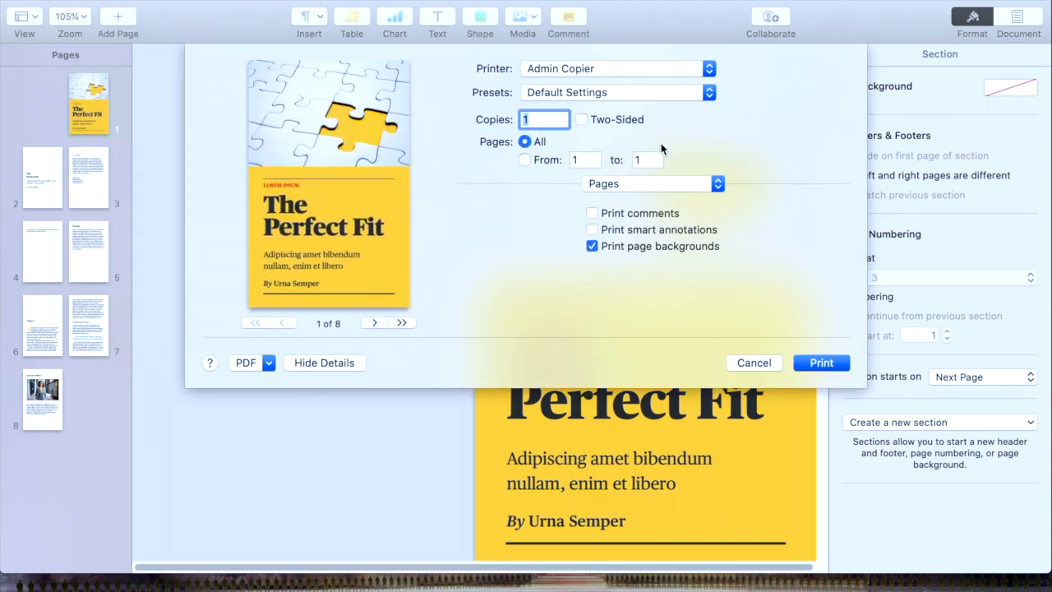
{"action": "left_click", "coordinate": [526, 161]}
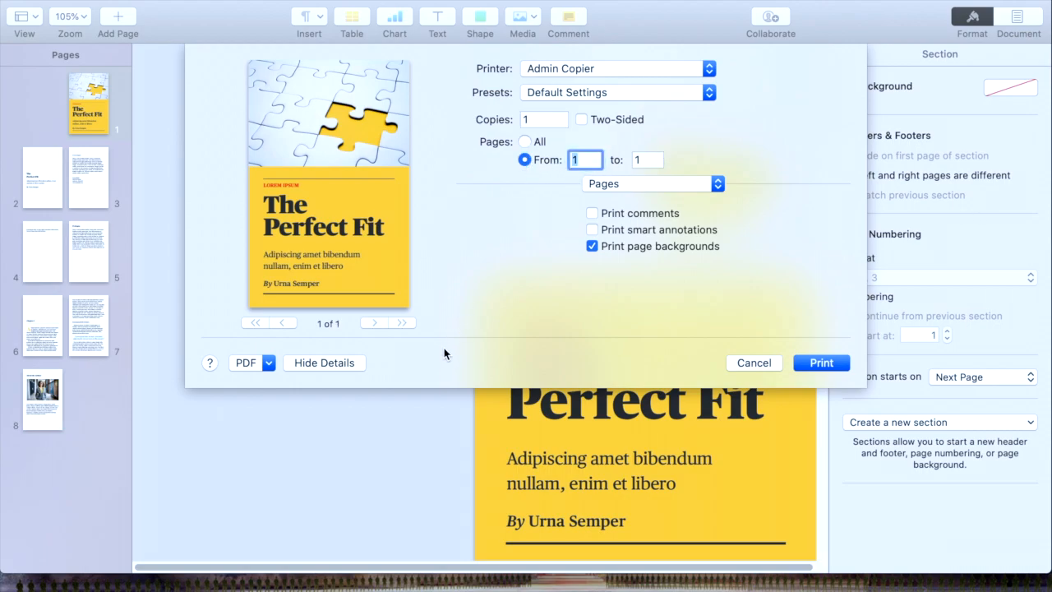
Review the available print presets and the Color Matching, Booklet and Finishing option sets.
{"action": "left_click", "coordinate": [708, 93]}
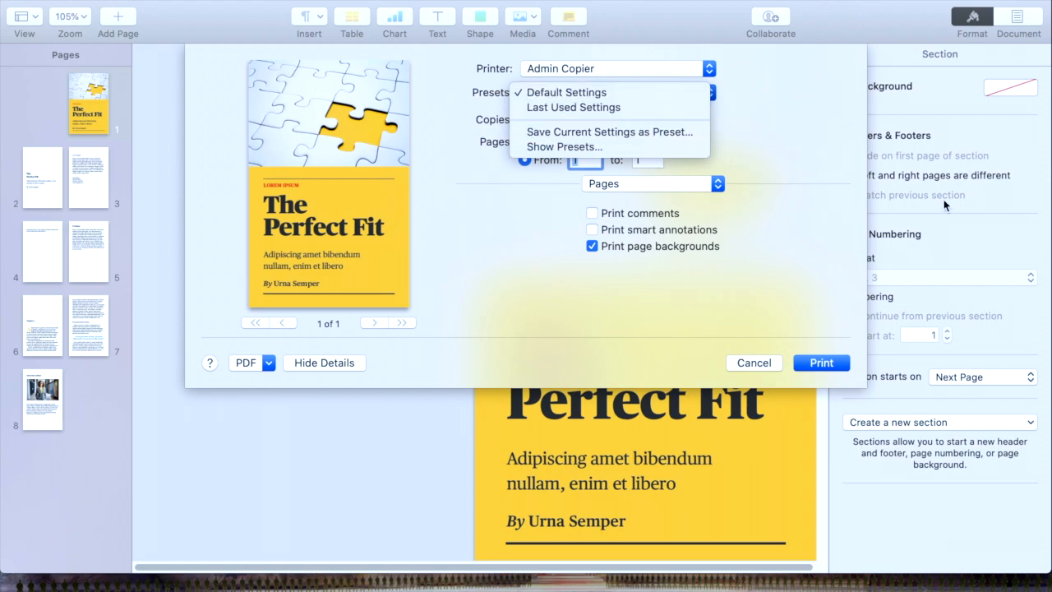
{"action": "left_click", "coordinate": [799, 177]}
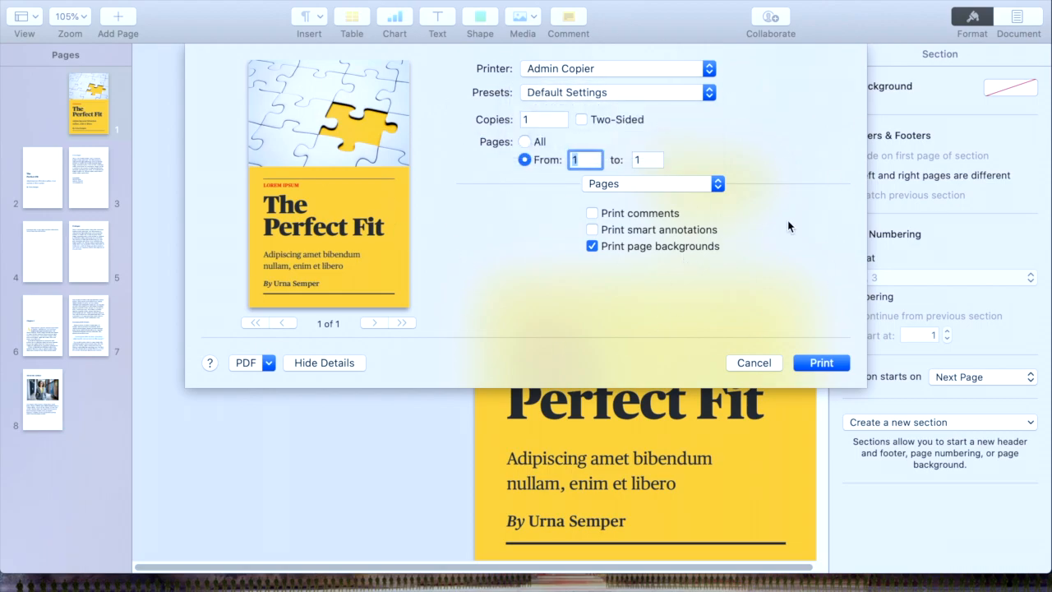
{"action": "left_click", "coordinate": [719, 193]}
{"action": "left_click", "coordinate": [769, 159]}
{"action": "left_click", "coordinate": [718, 184]}
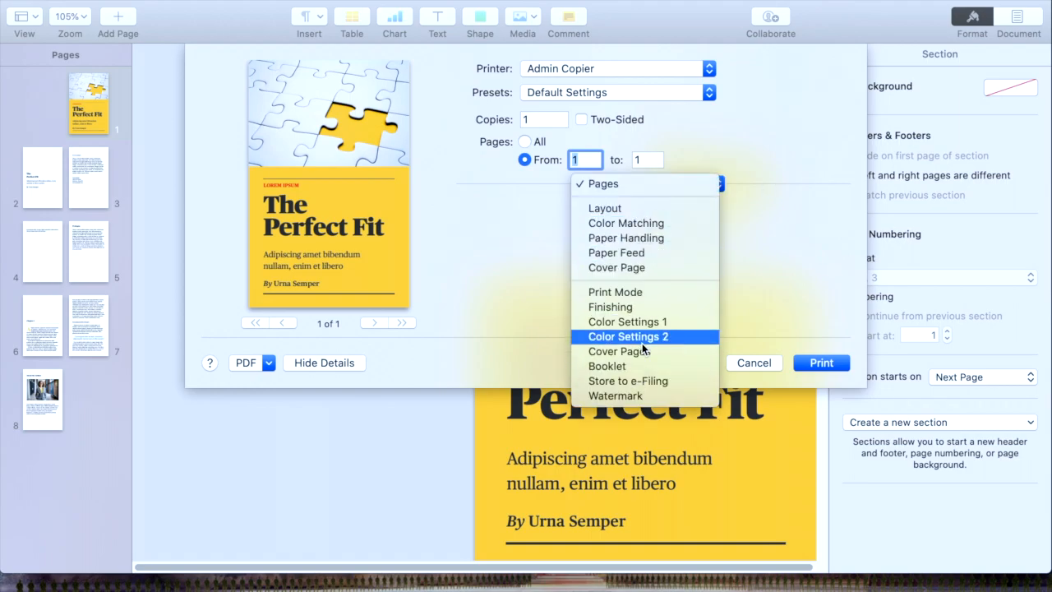
{"action": "left_click", "coordinate": [654, 223]}
{"action": "left_click", "coordinate": [690, 185]}
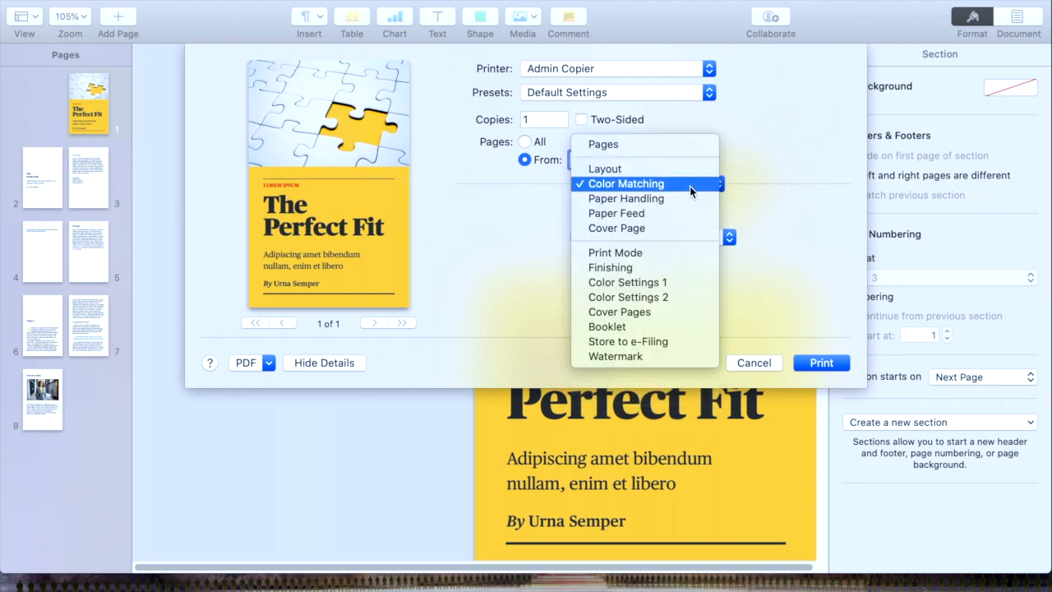
{"action": "left_click", "coordinate": [662, 329]}
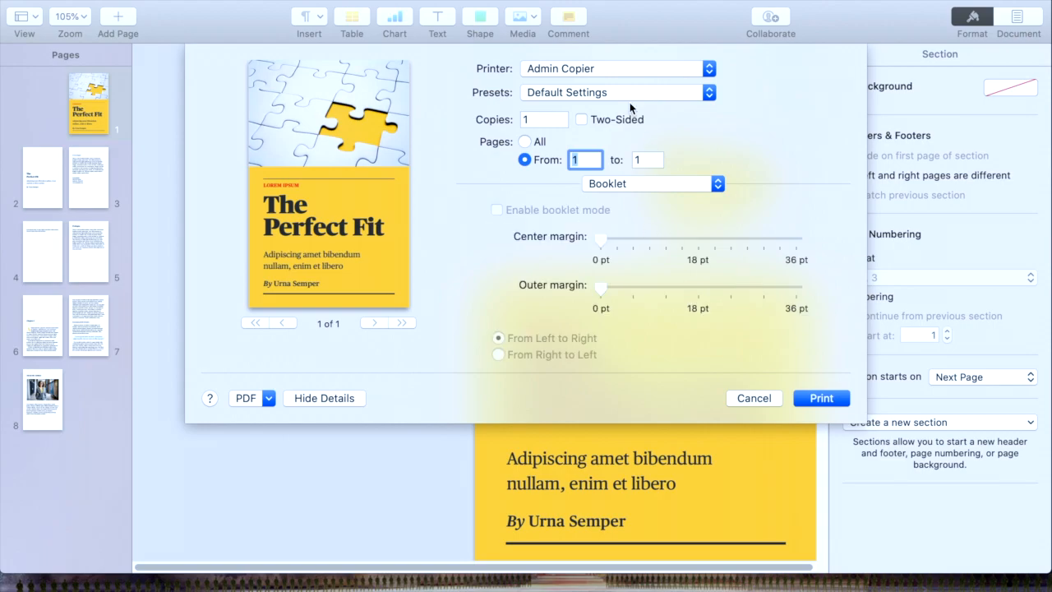
{"action": "left_click", "coordinate": [700, 181]}
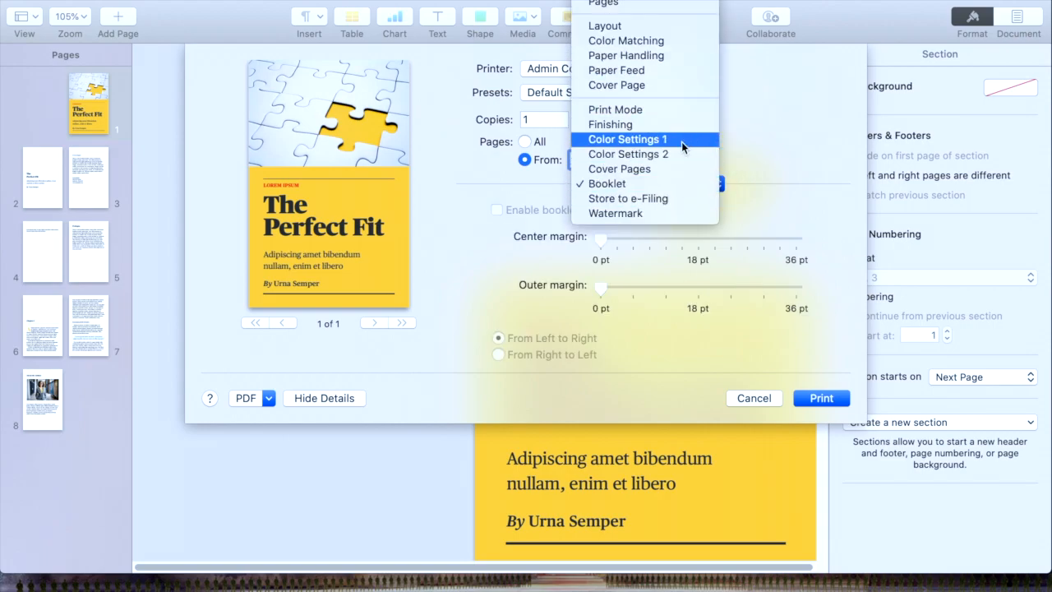
{"action": "left_click", "coordinate": [728, 176]}
{"action": "left_click", "coordinate": [713, 184]}
{"action": "left_click", "coordinate": [656, 168]}
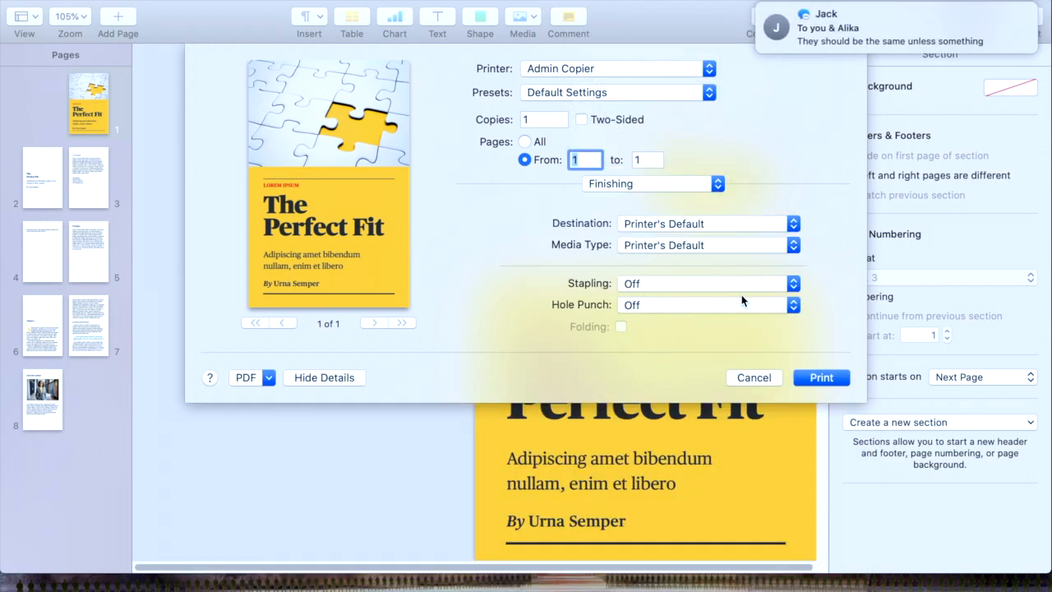
Print page 1 of the document to the Admin Copier.
{"action": "mouse_move", "coordinate": [885, 27]}
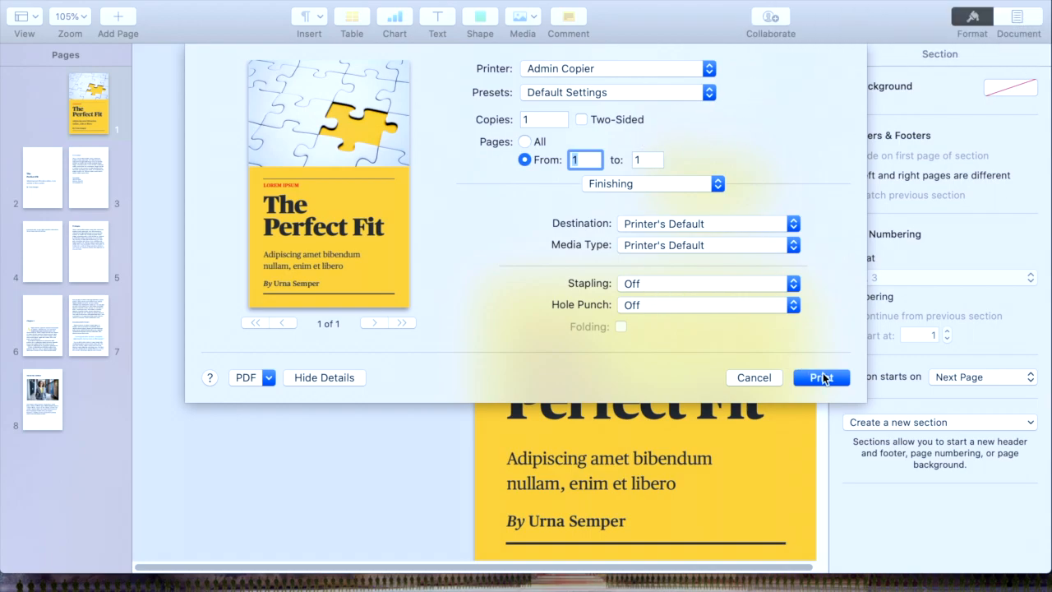
{"action": "left_click", "coordinate": [821, 379]}
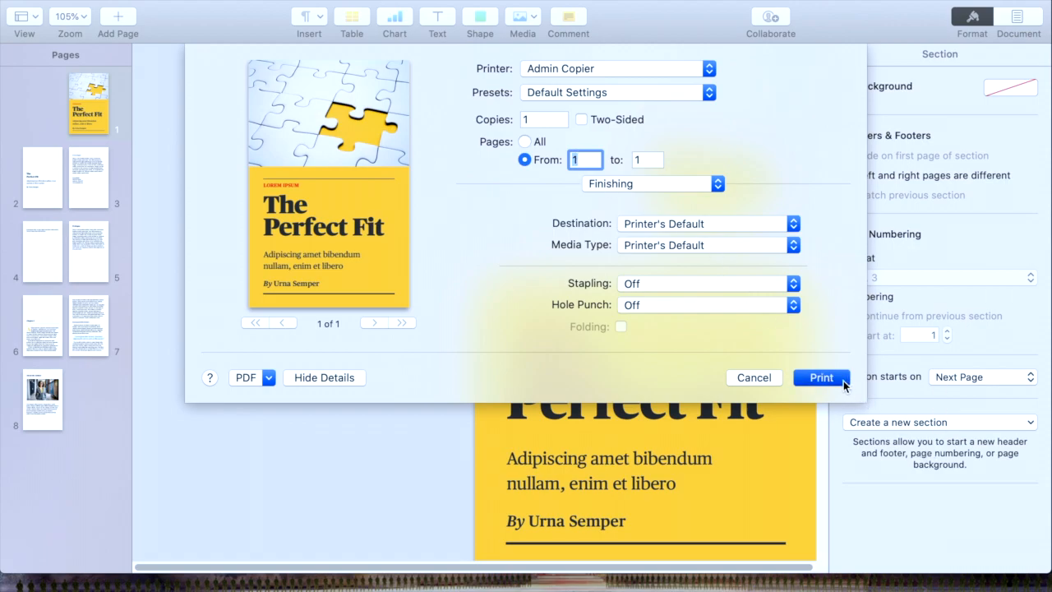